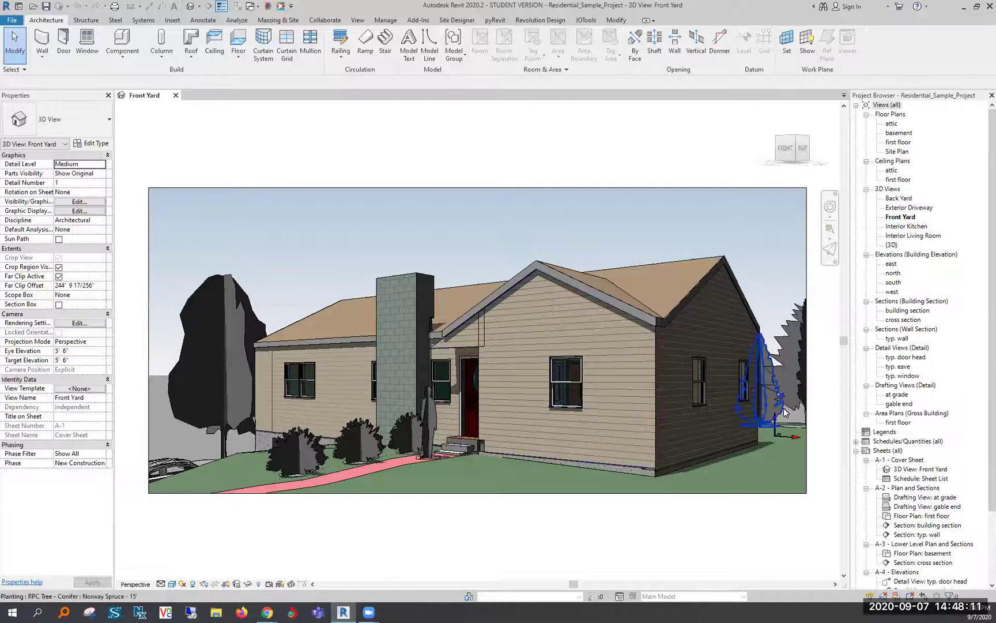
Step: Scroll the Project Browser down toward the Sheets list
scroll(980, 236, down, 3)
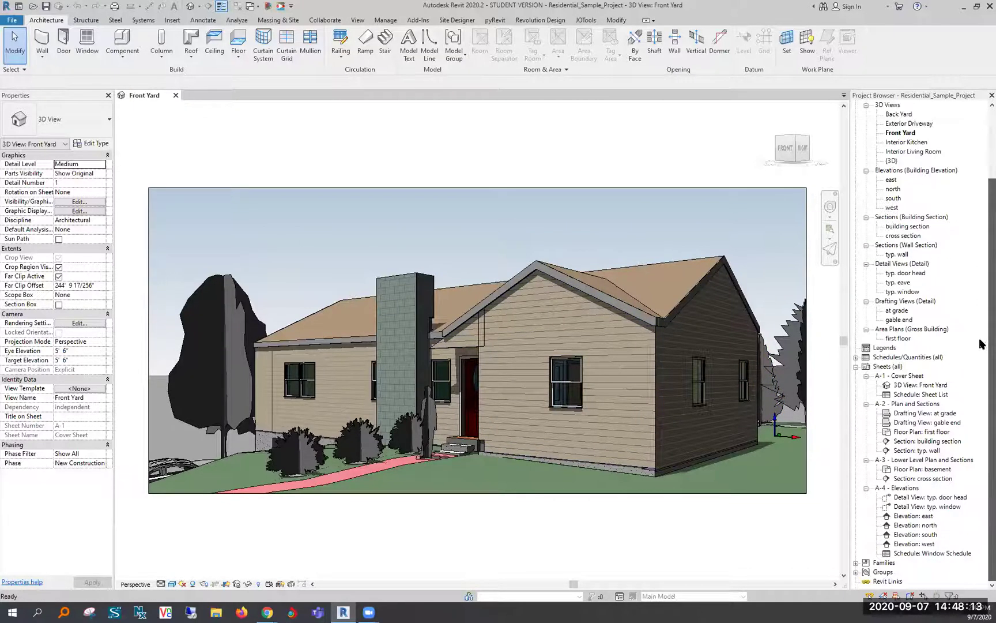
double_click(901, 488)
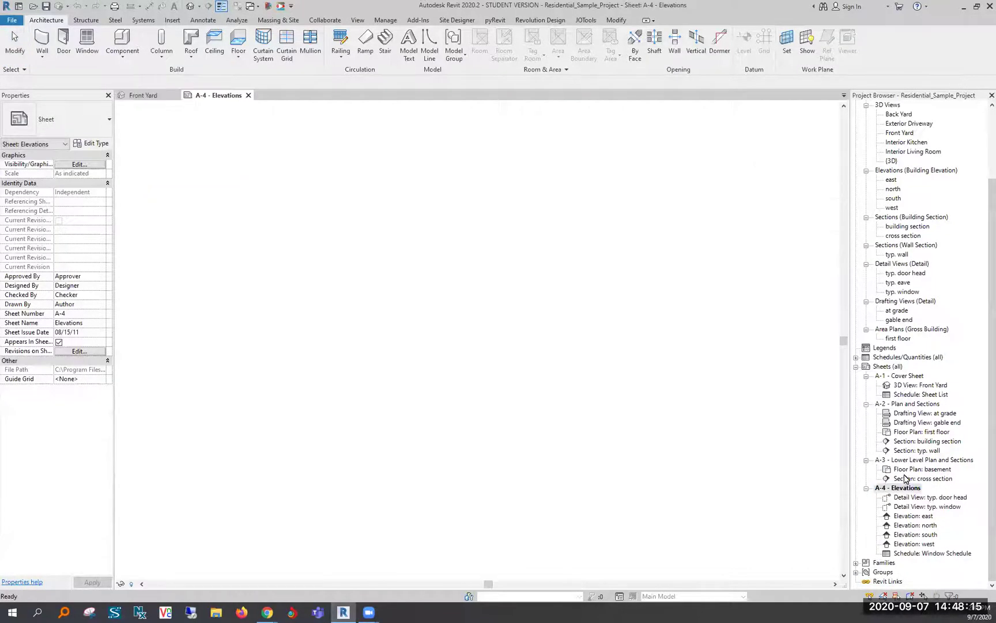
scroll(597, 288, up, 3)
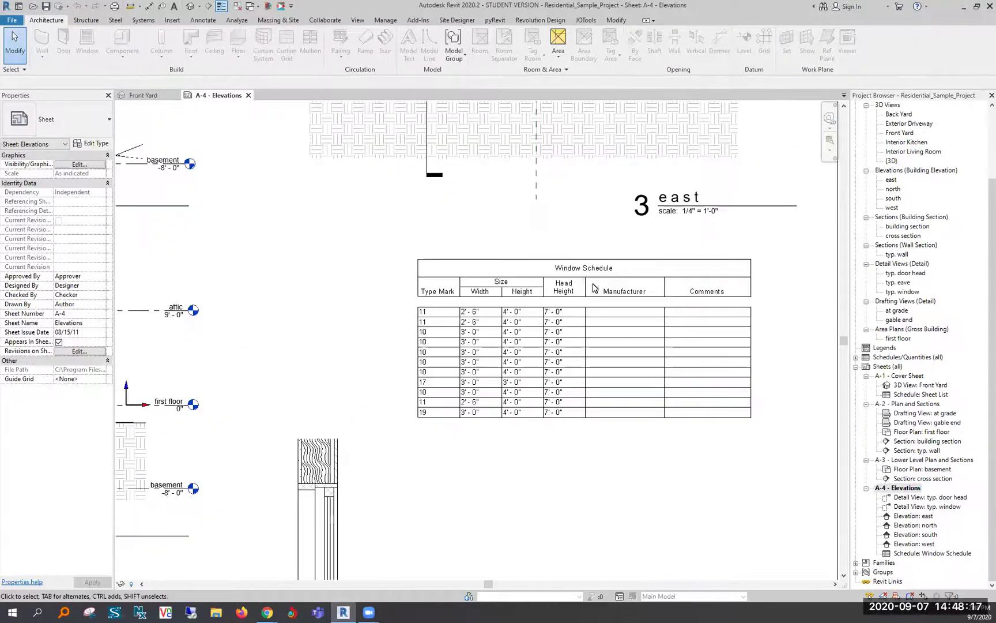
scroll(594, 281, up, 1)
scroll(556, 474, down, 4)
scroll(634, 461, up, 2)
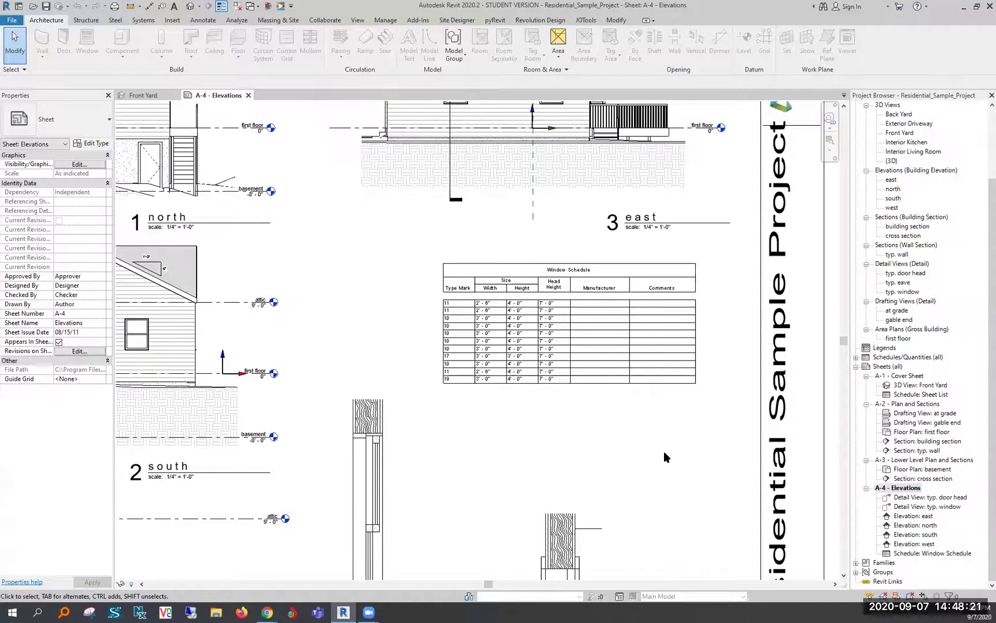
scroll(664, 451, down, 2)
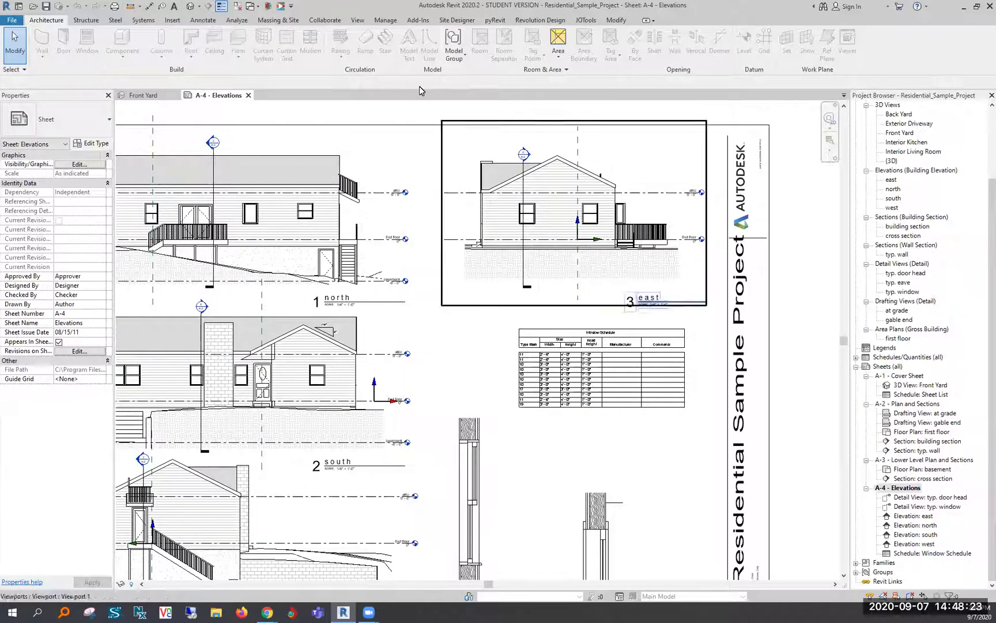
Step: Create a legend view named 'Window Legend' at a 1/2" = 1'-0" scale
click(356, 20)
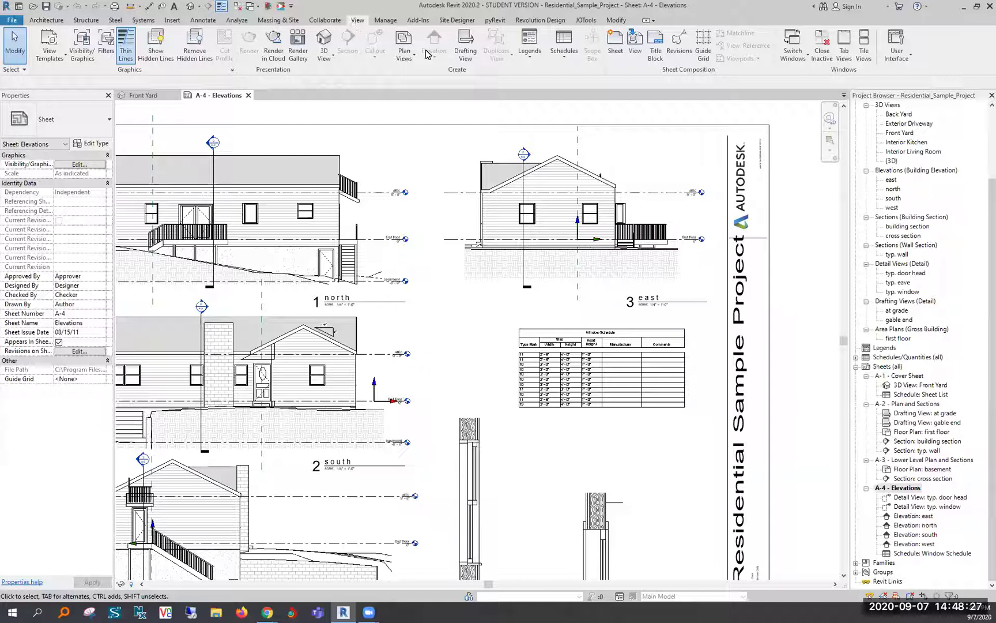
click(529, 53)
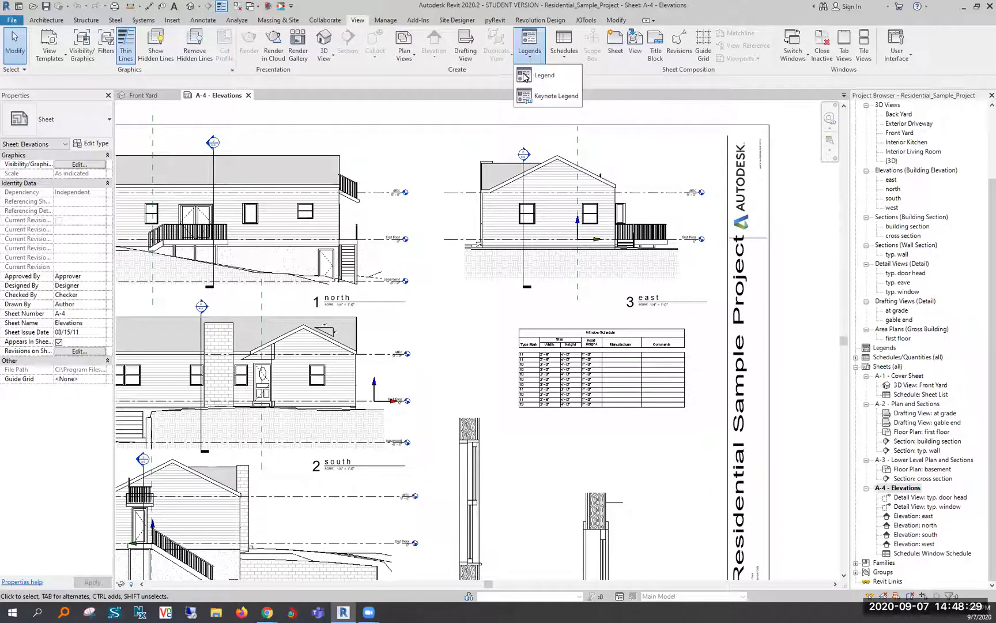
click(562, 82)
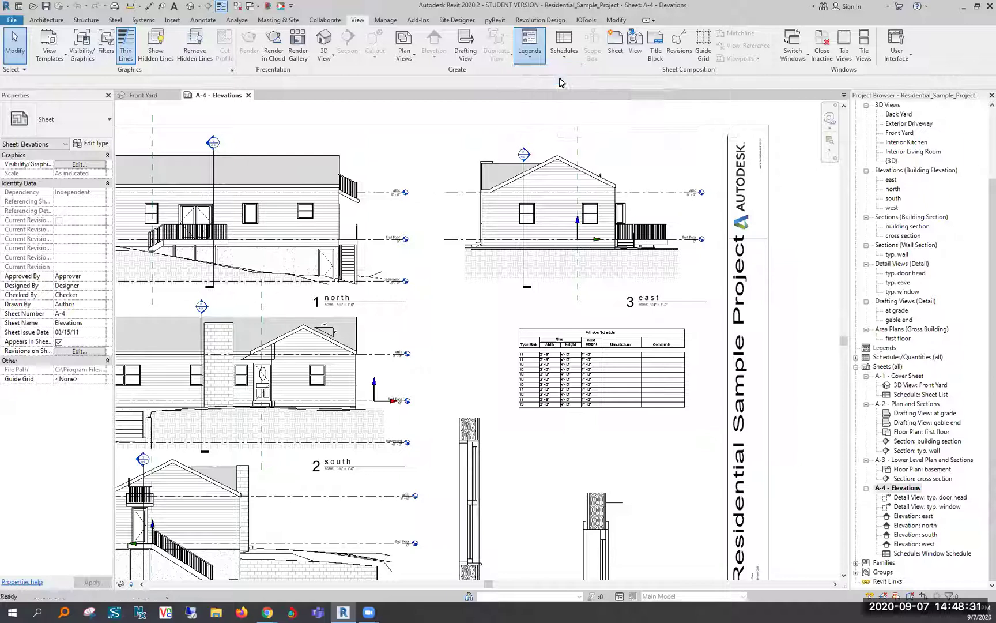
text(Window Lege)
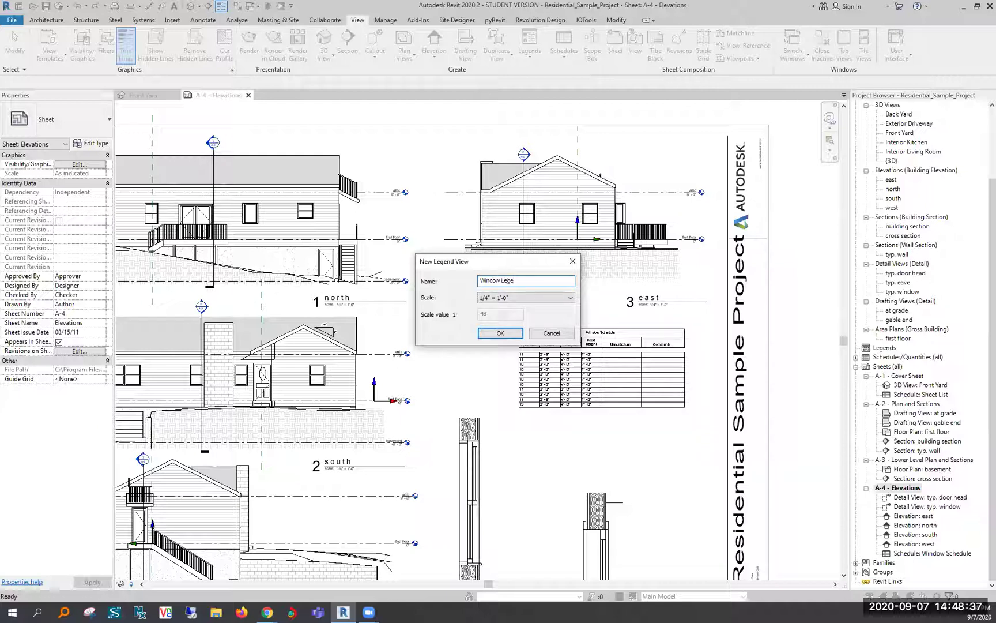
text(nd)
click(539, 298)
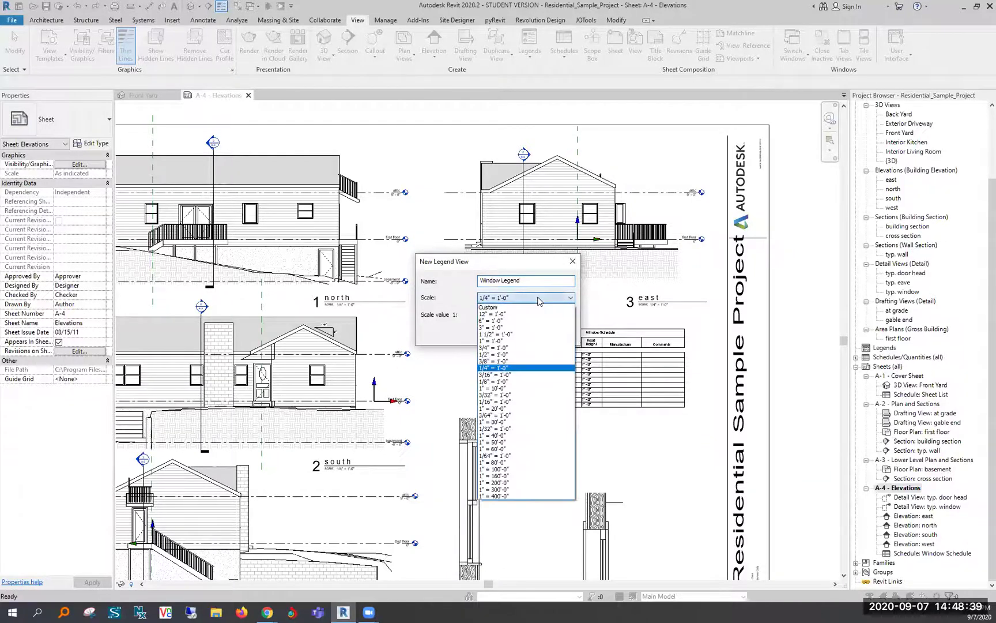
click(517, 354)
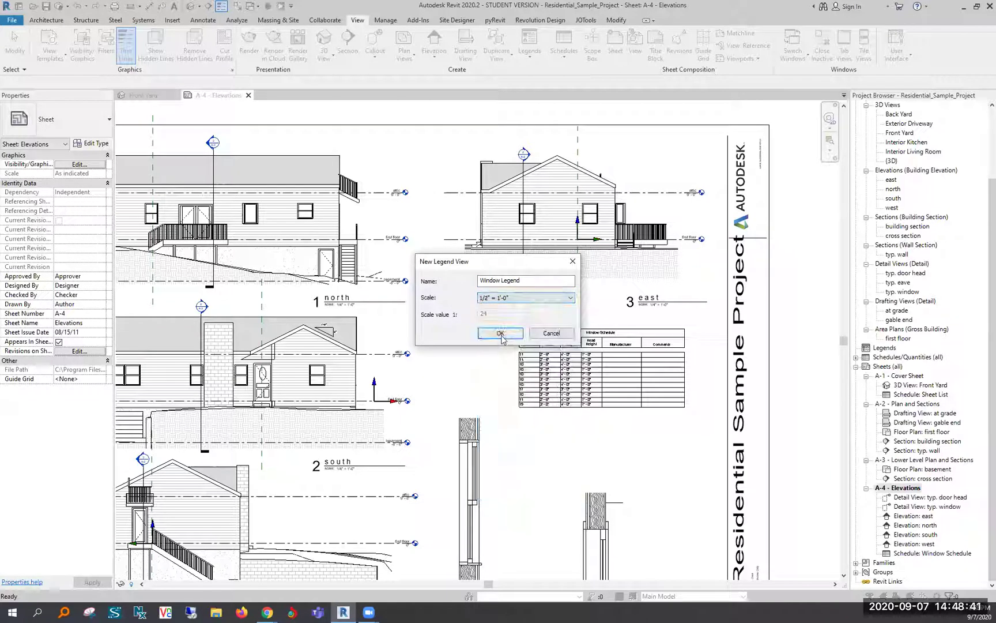
click(500, 333)
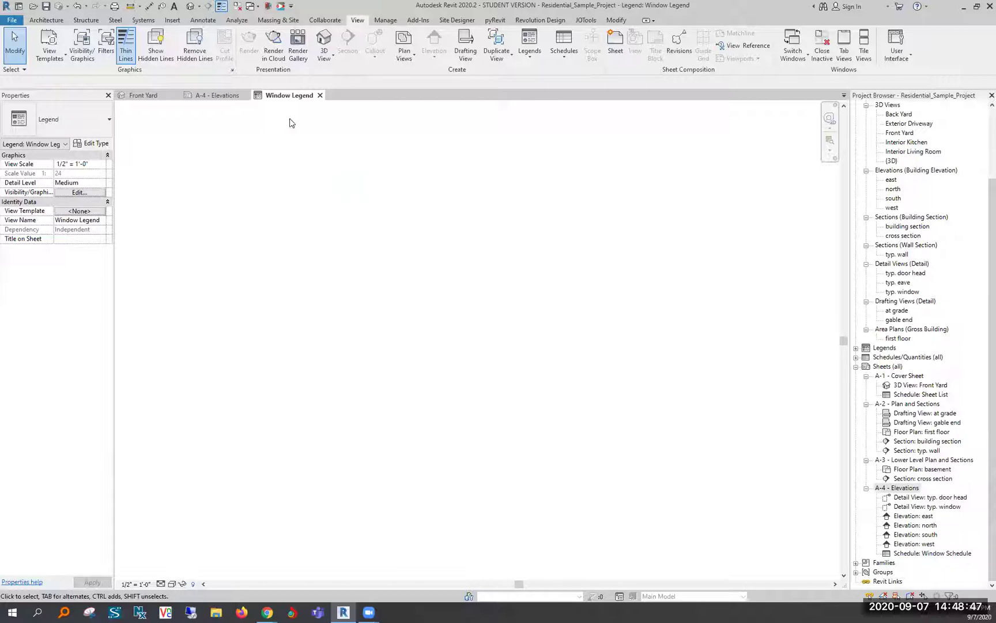
click(202, 20)
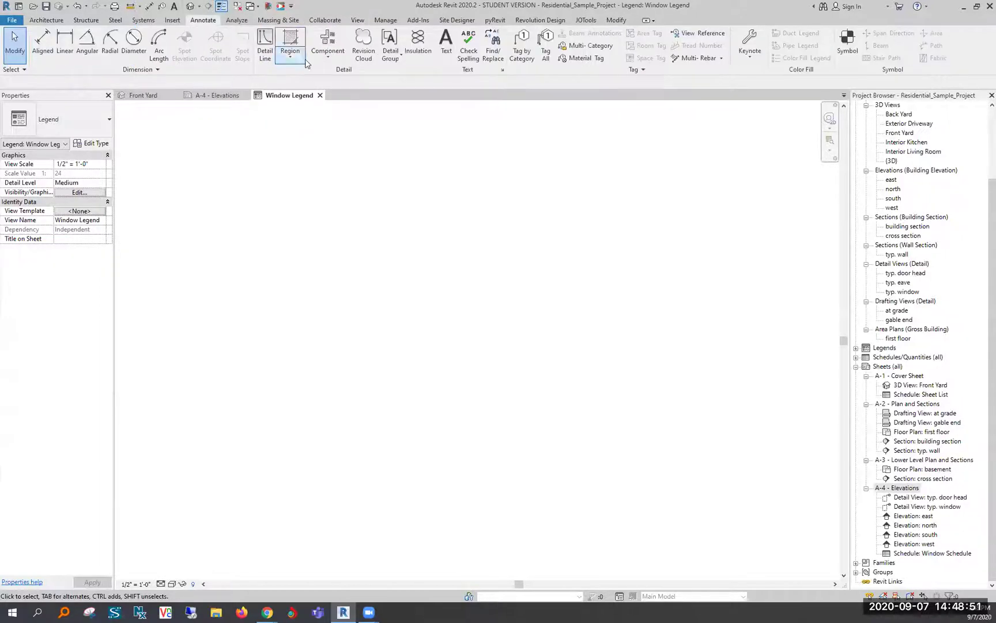
click(327, 55)
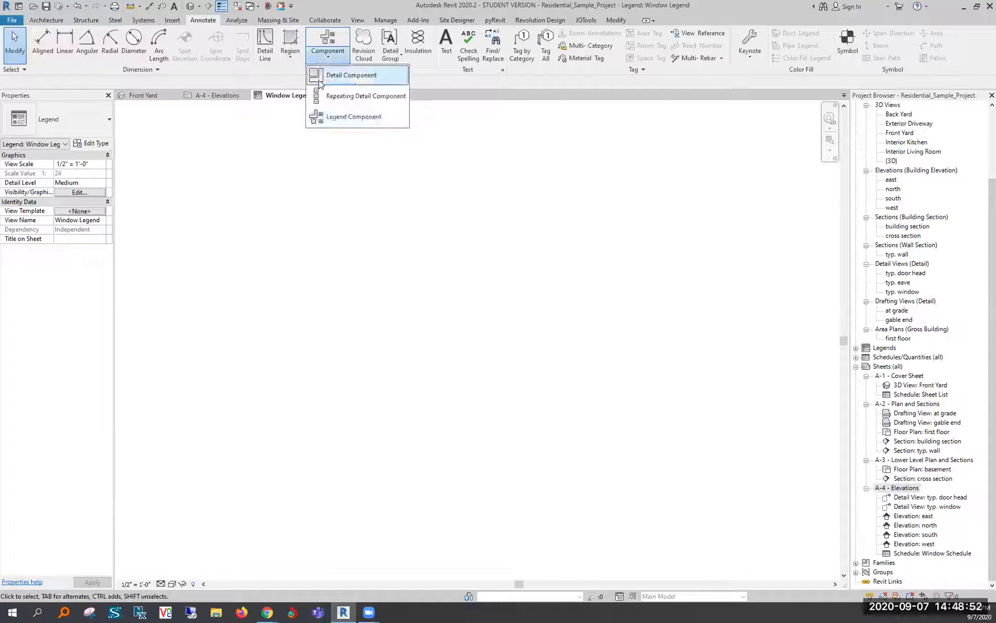
click(326, 118)
key(Escape)
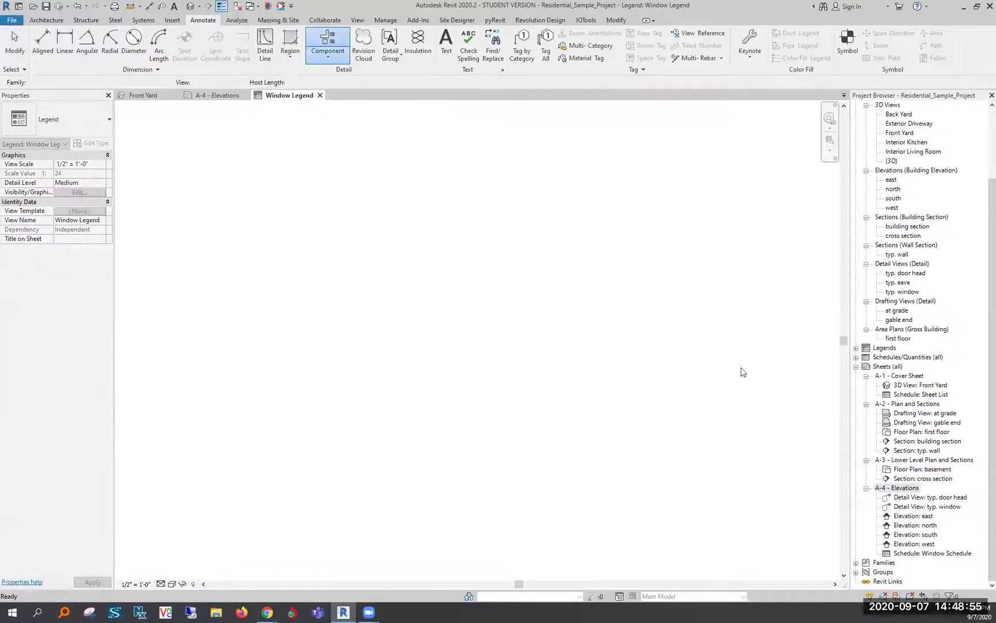
click(897, 488)
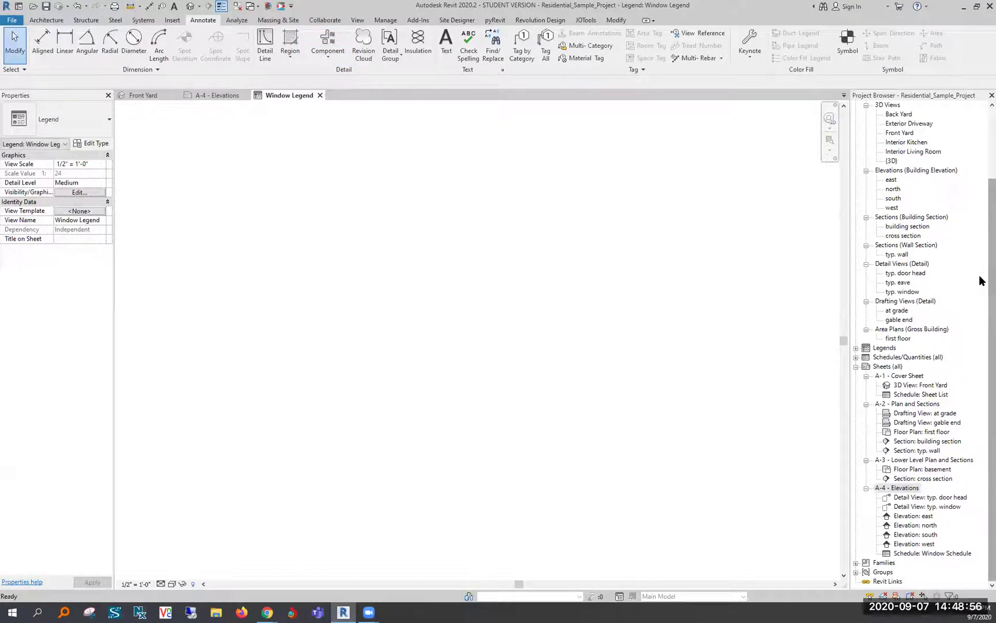
Step: Find the Double Hung family under Families > Windows and select its 24" x 48" type
click(856, 563)
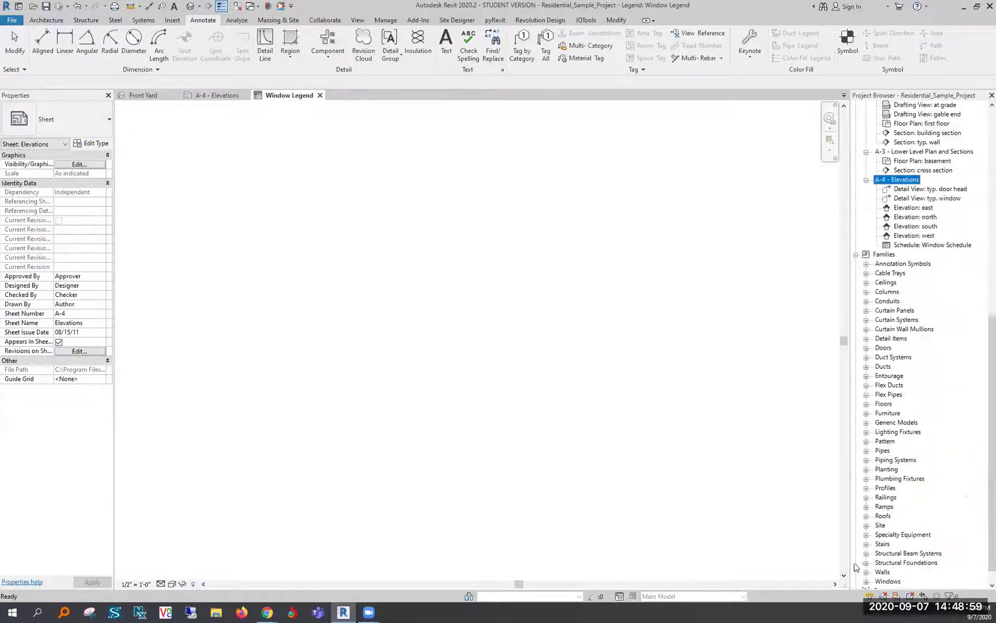
click(866, 348)
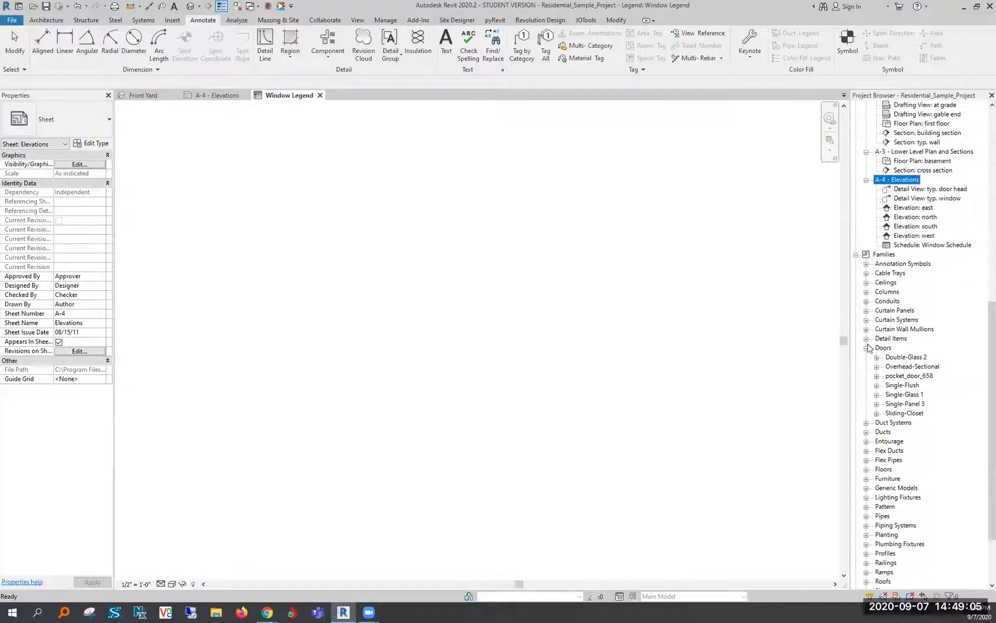
click(866, 348)
scroll(865, 483, down, 1)
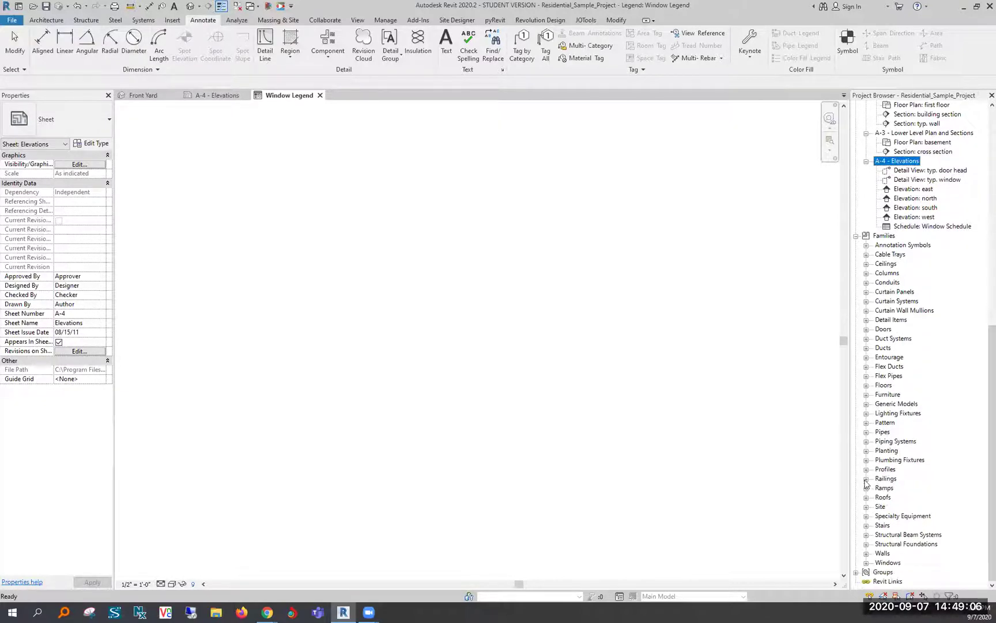
click(867, 563)
scroll(880, 575, down, 1)
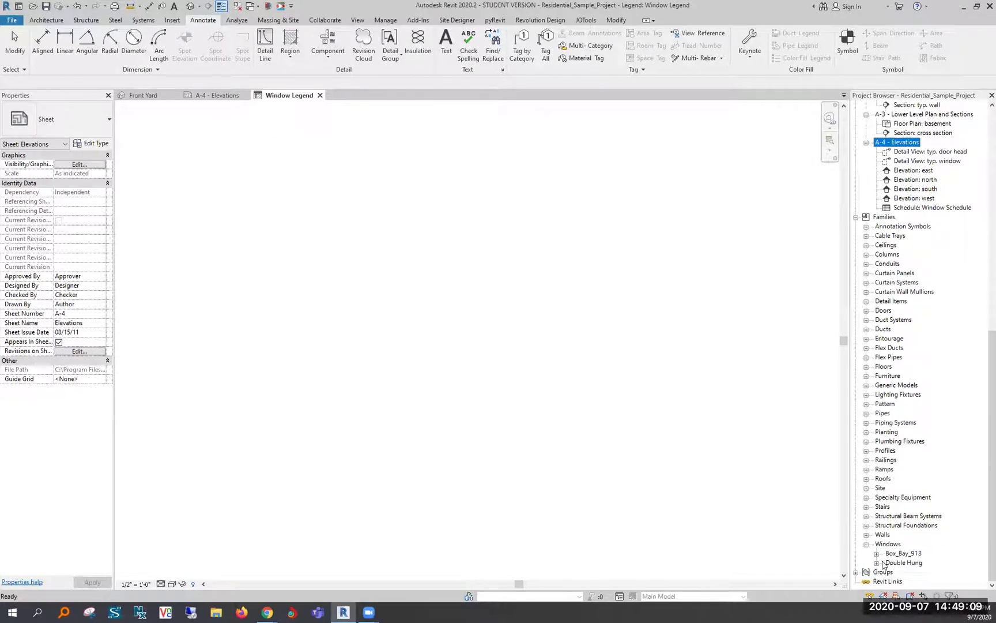
click(877, 563)
click(908, 562)
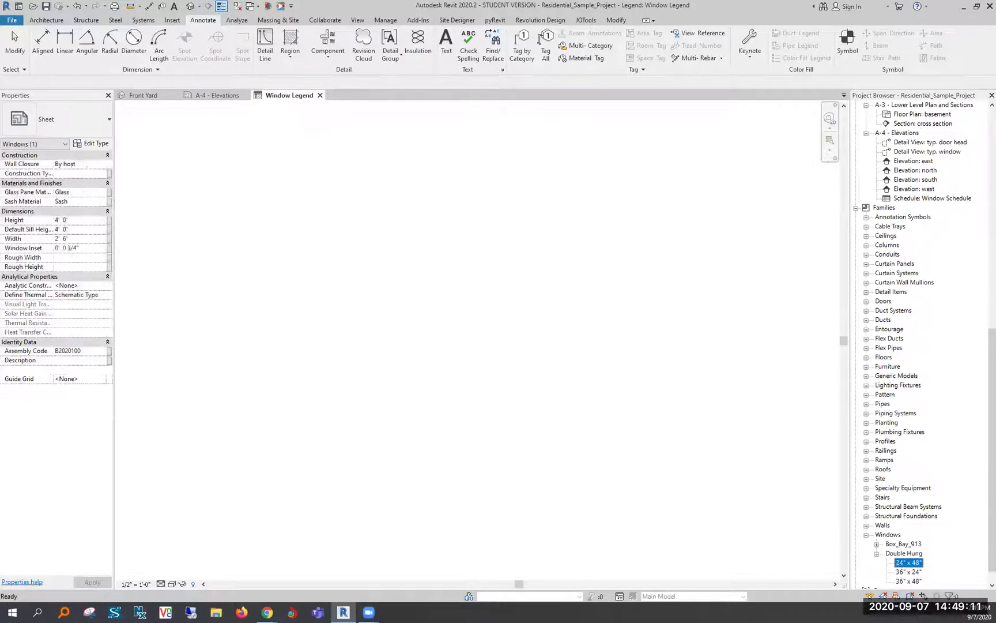
Step: Place the Double Hung 24" x 48" window in the legend with View set to Elevation : Front
drag(370, 394, 338, 394)
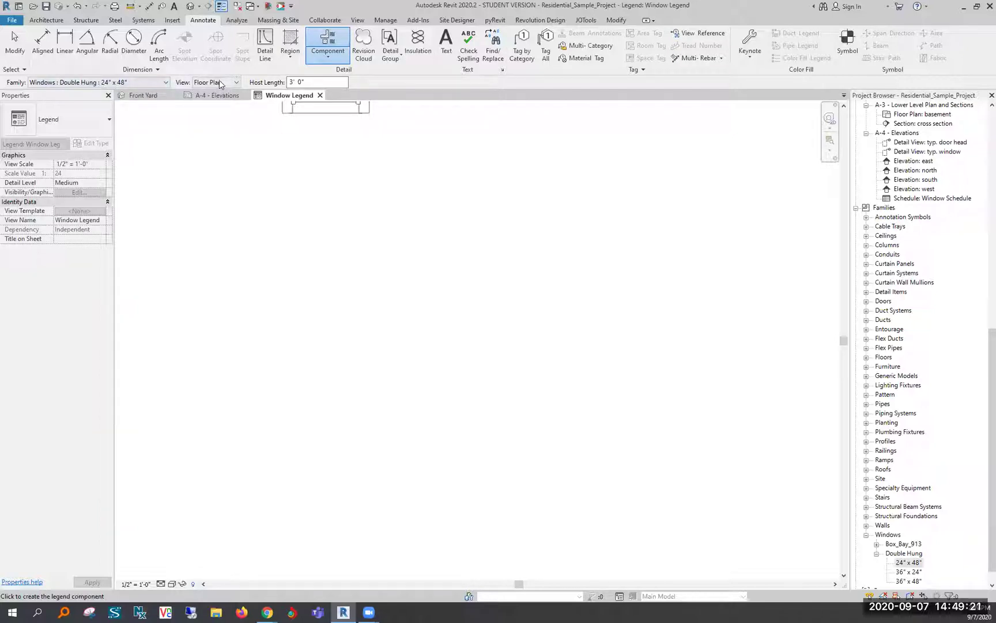
click(219, 85)
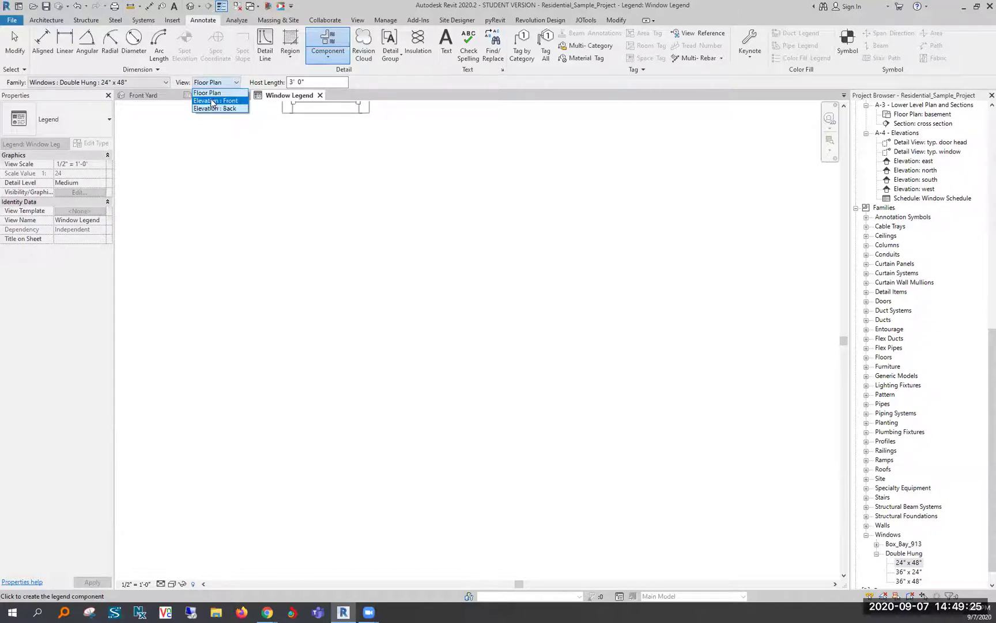
click(213, 101)
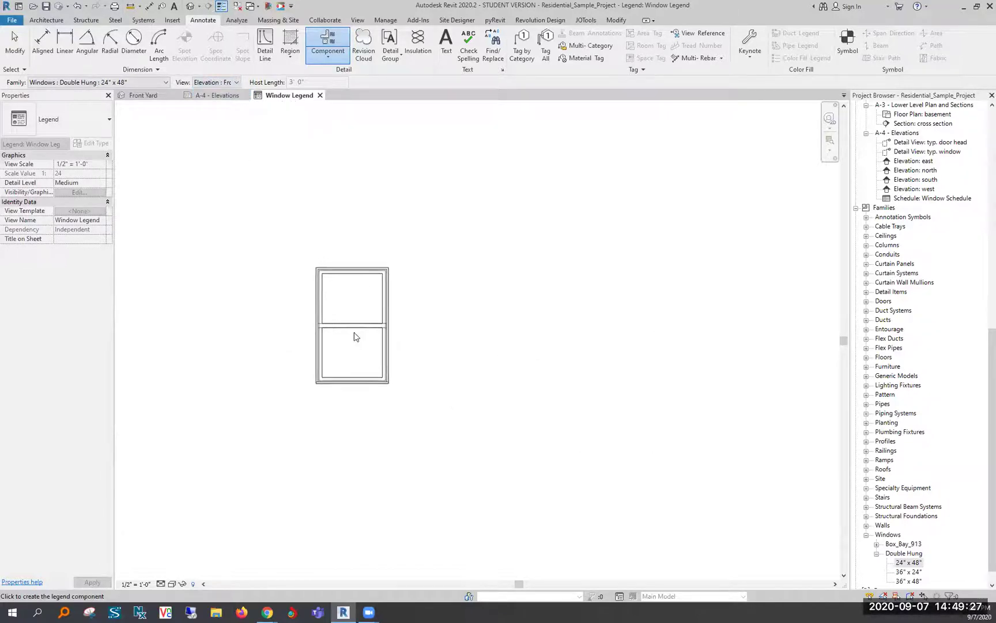
click(359, 335)
scroll(424, 358, down, 1)
key(Escape)
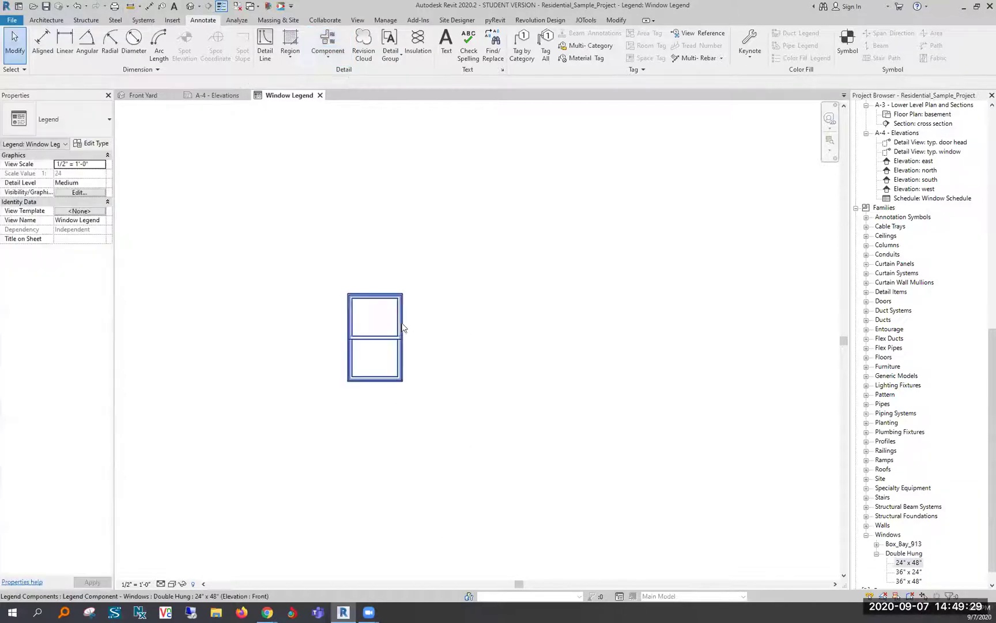
Step: Copy the window with CO so three windows sit side by side, then zoom to fit
click(406, 323)
key(c)
key(o)
click(350, 379)
click(479, 381)
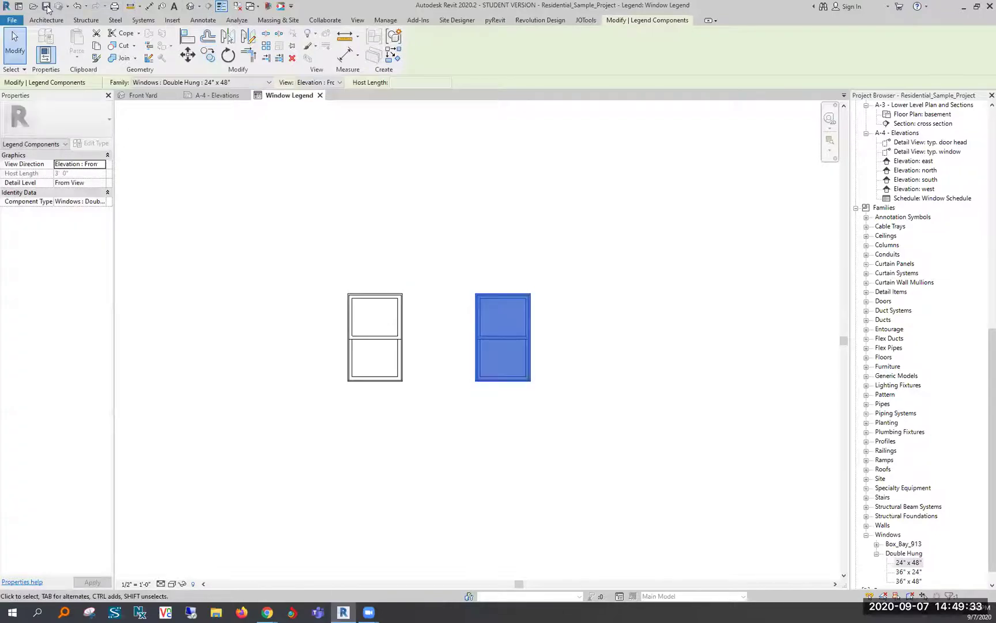
key(c)
key(o)
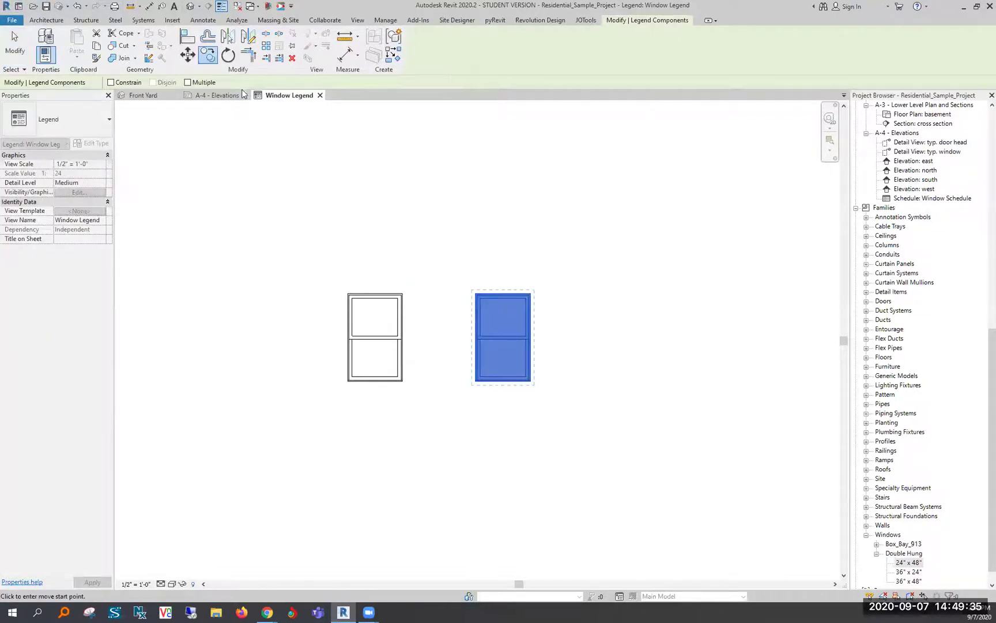
click(189, 82)
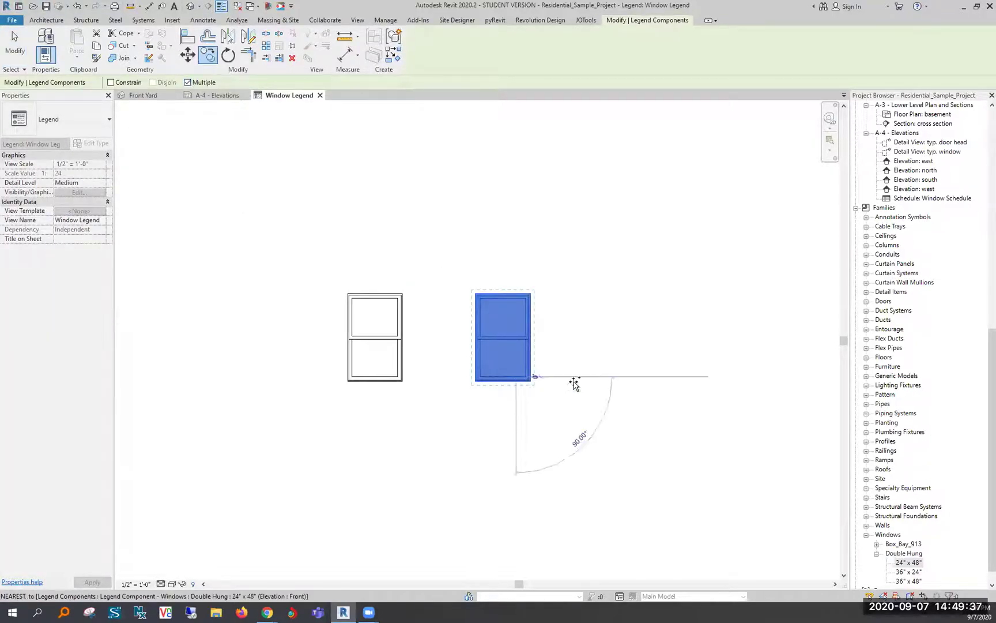
click(631, 383)
key(Escape)
key(Escape)
key(z)
key(f)
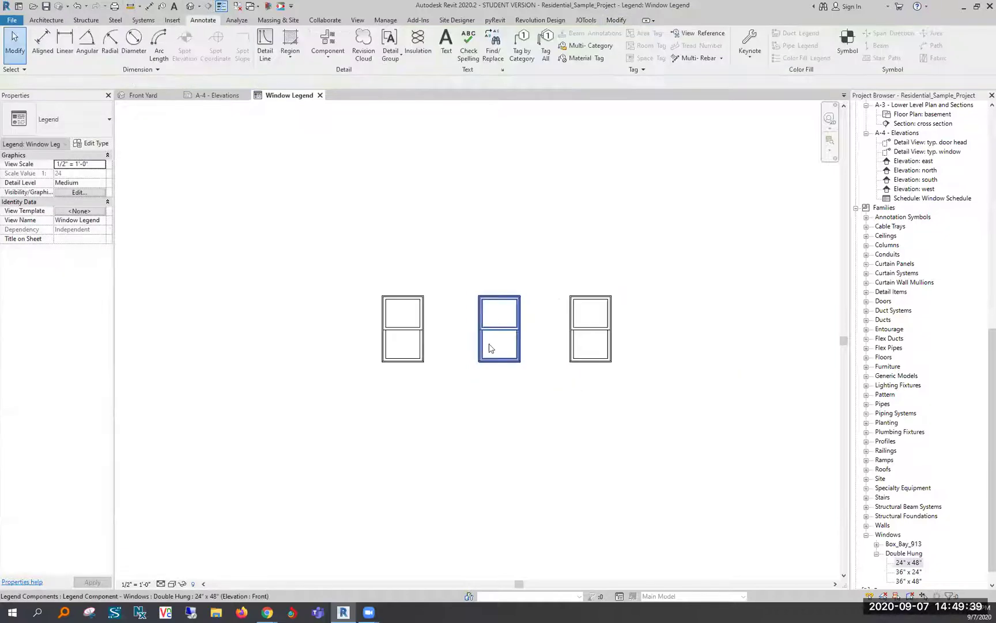
Step: Change the middle window to 36" x 24" and the right window to 36" x 48"
click(426, 358)
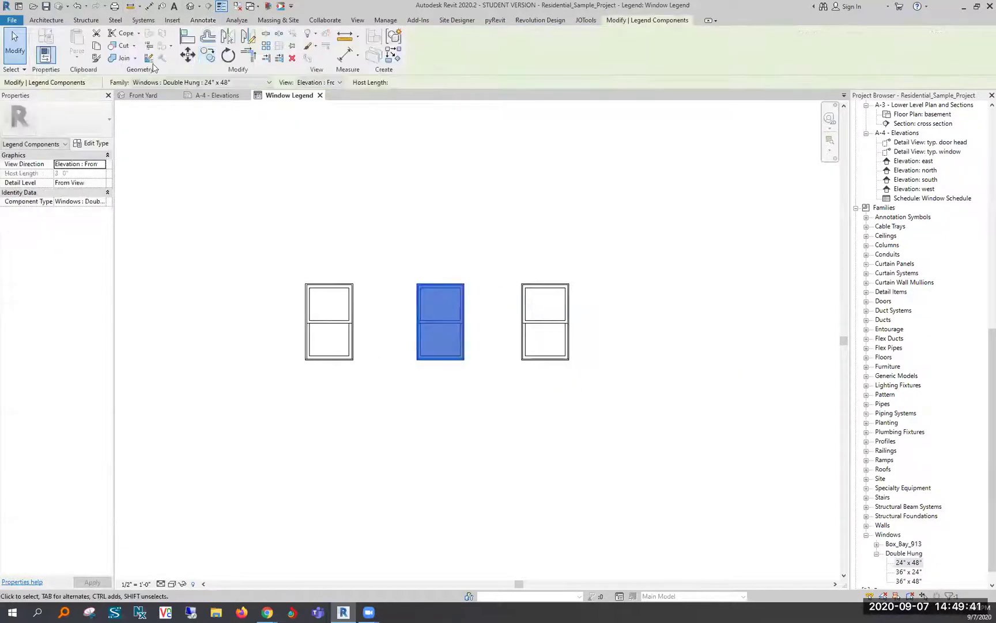
click(177, 84)
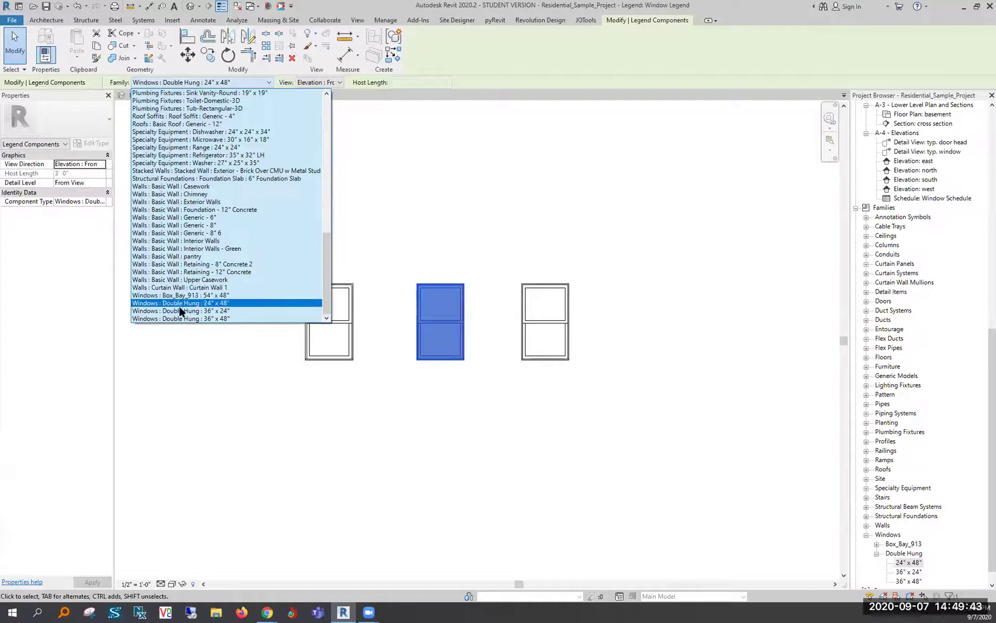
click(179, 311)
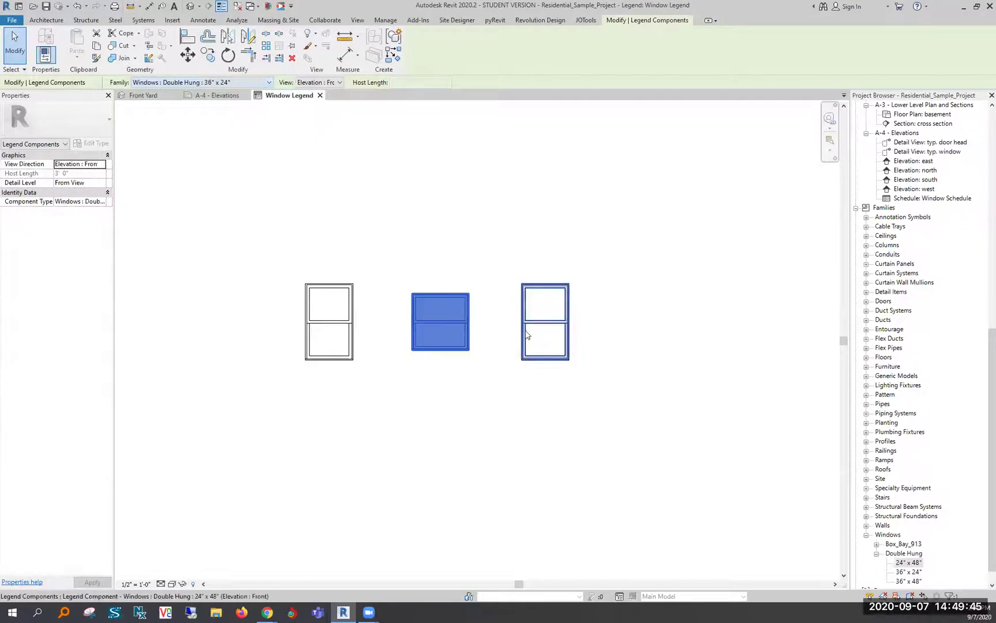
click(526, 335)
click(190, 84)
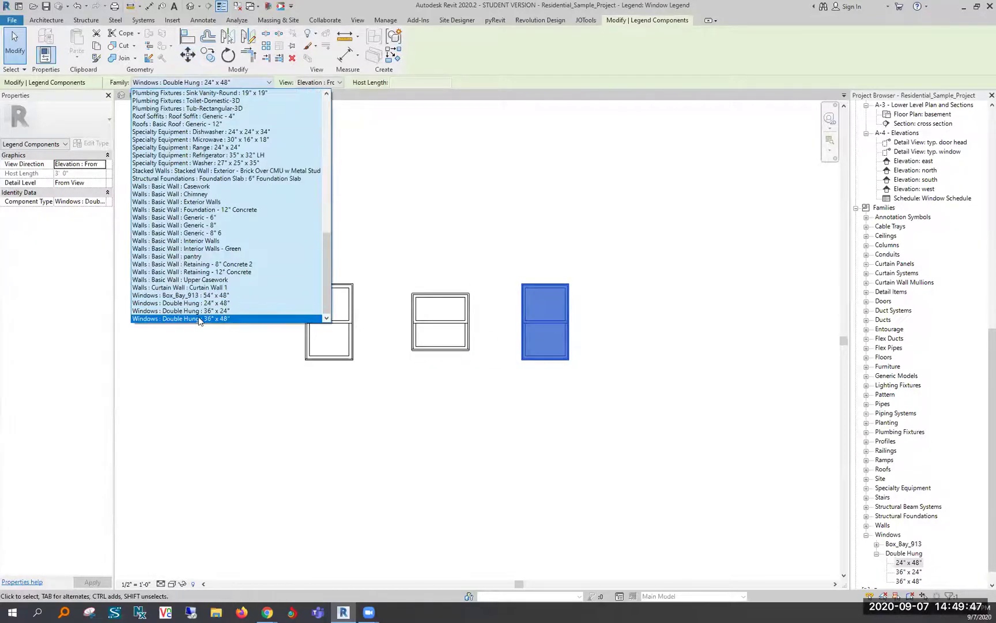
click(199, 319)
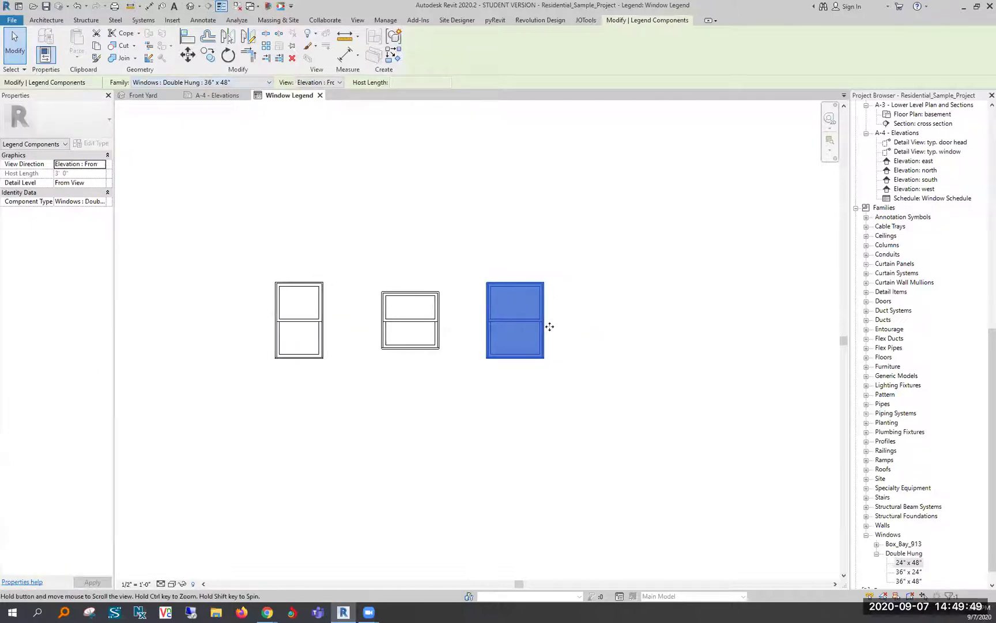
drag(431, 298, 431, 297)
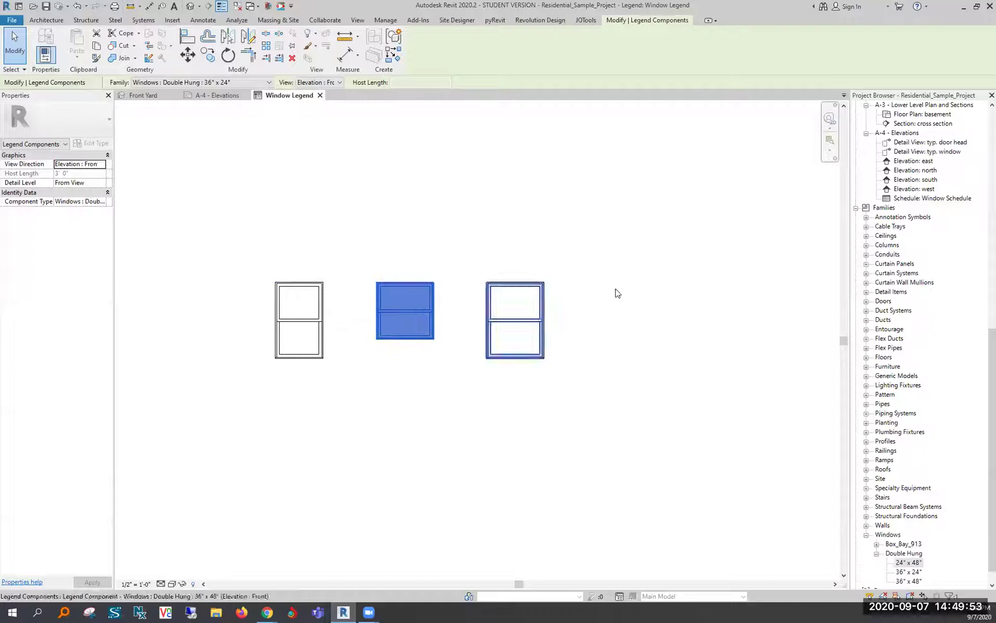
Step: Draw a horizontal Hidden Lines detail line under the windows as the floor line
key(d)
key(l)
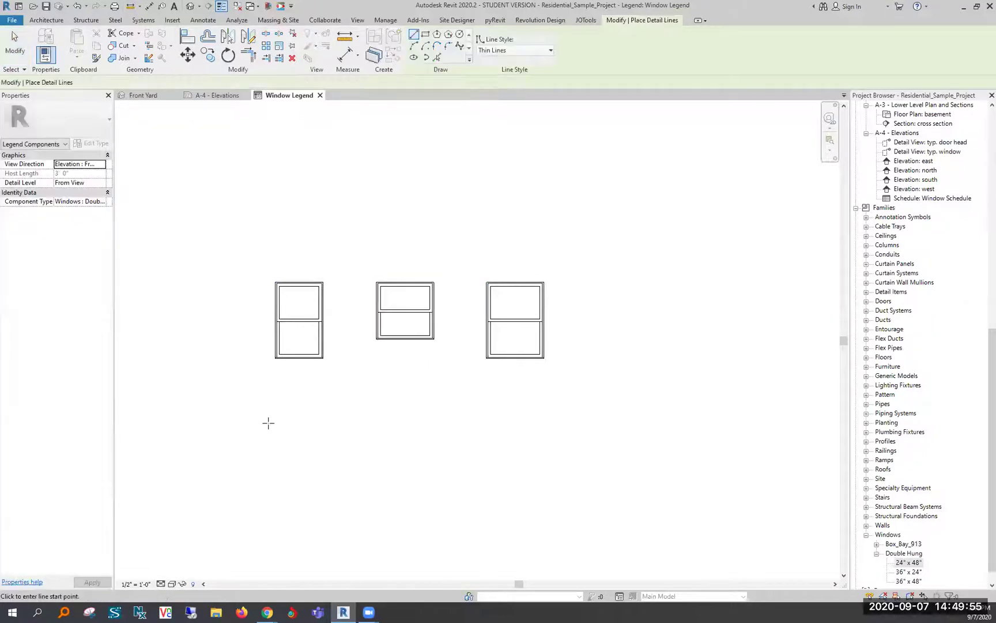
click(516, 50)
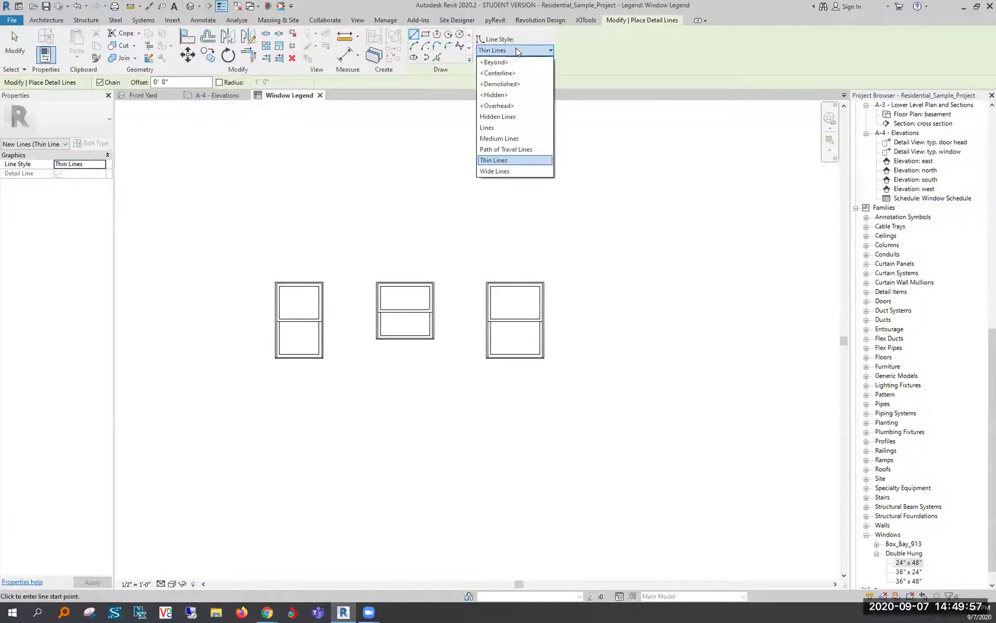
click(517, 116)
click(206, 424)
click(624, 425)
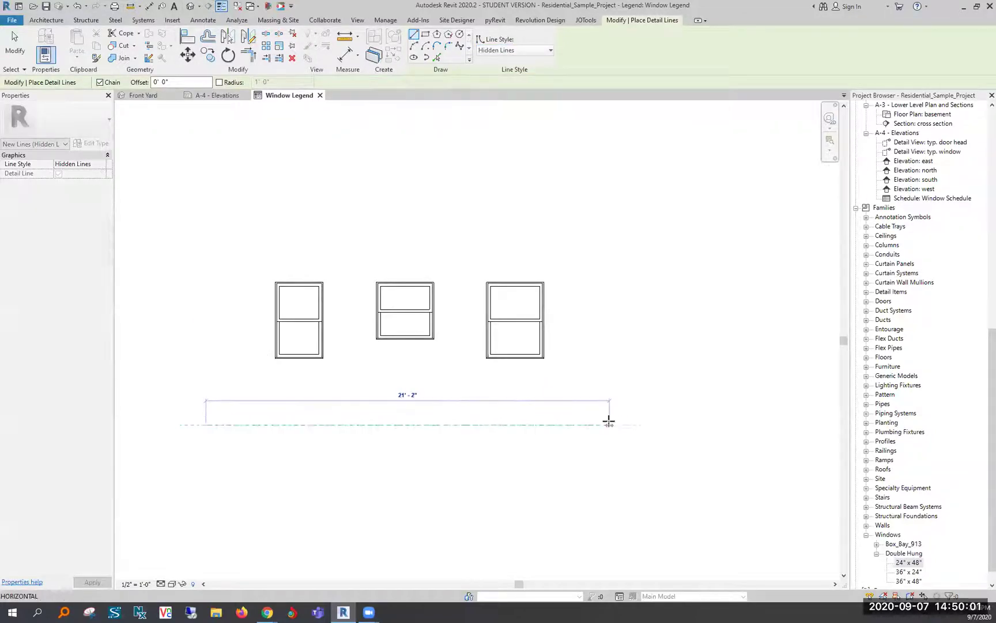
key(Escape)
key(Escape)
middle_drag(396, 374, 462, 387)
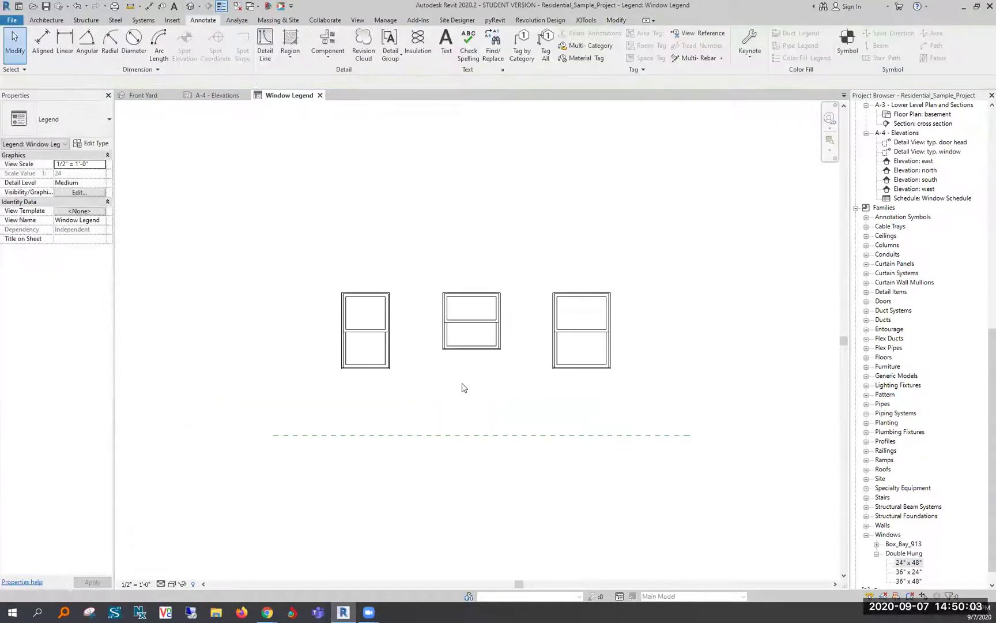
Step: Dimension 7'-6" from the floor line up to the left window's head
key(d)
key(i)
click(334, 436)
click(363, 292)
click(316, 357)
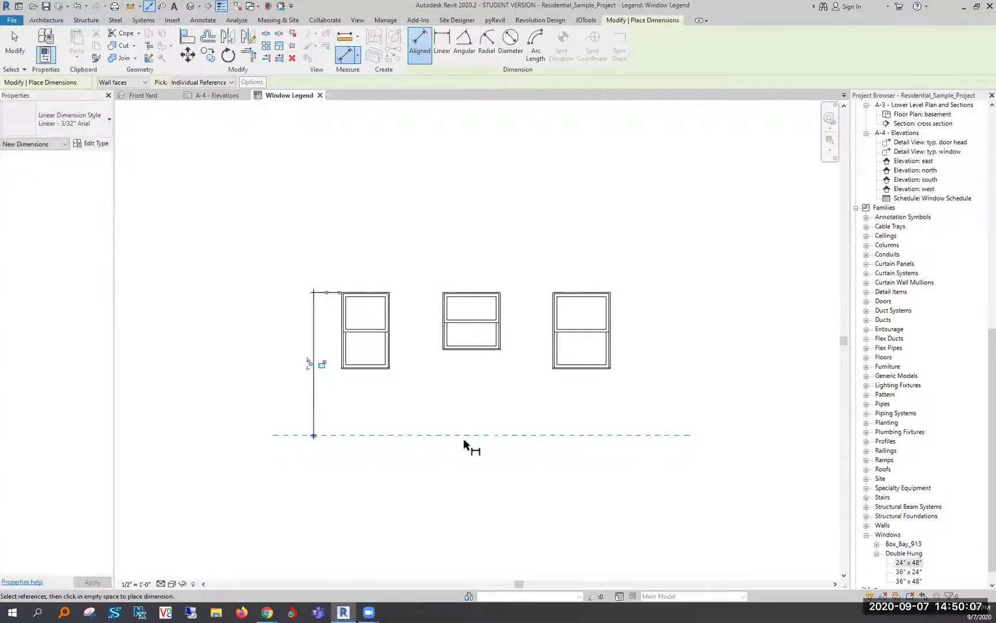
key(Escape)
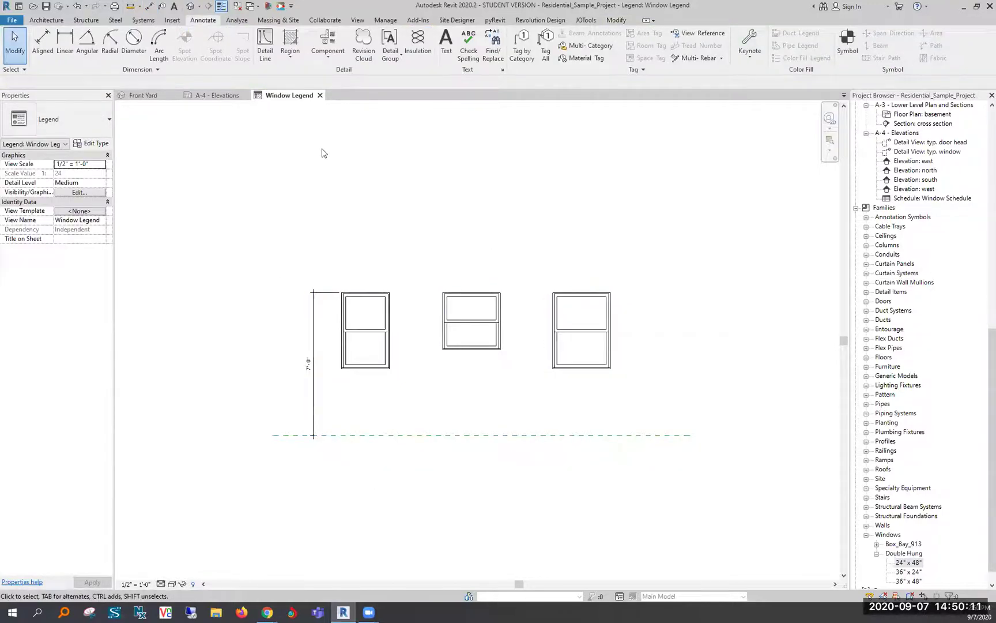
Step: Drag the Window Legend from Legends onto sheet A-4 below the window schedule
click(320, 95)
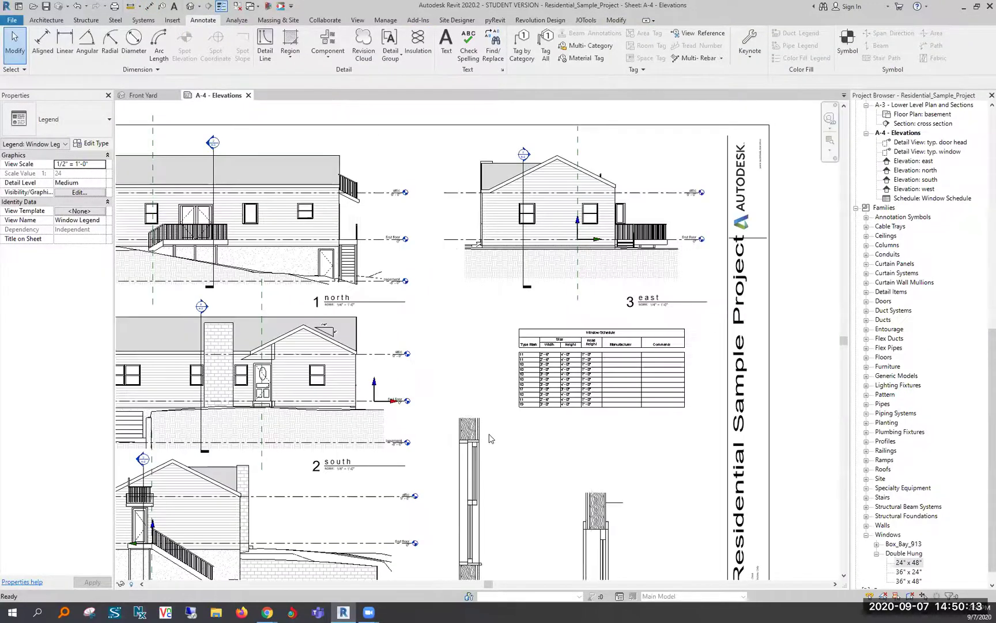
click(857, 207)
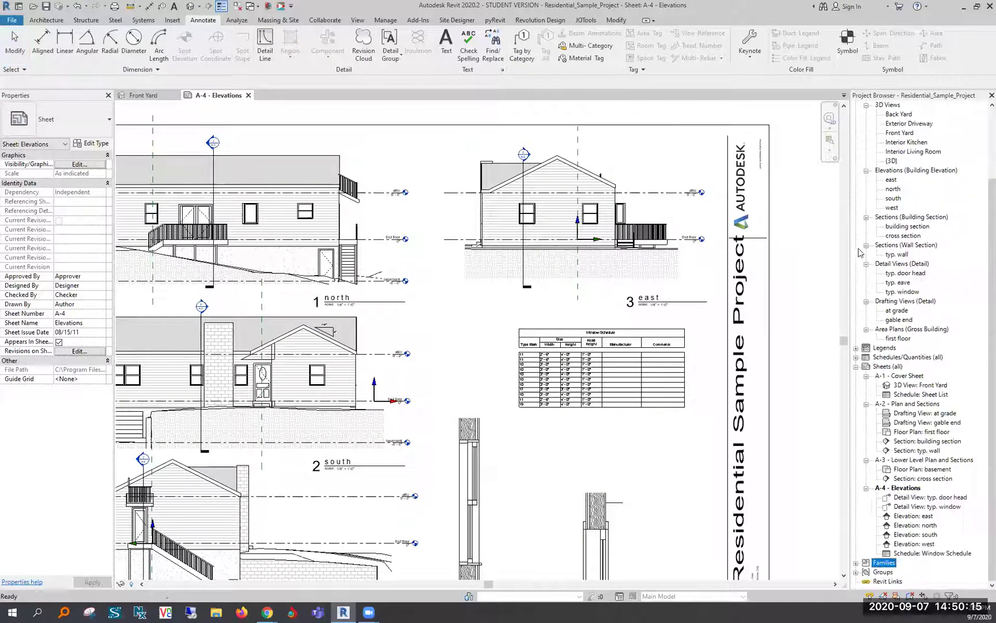
click(857, 348)
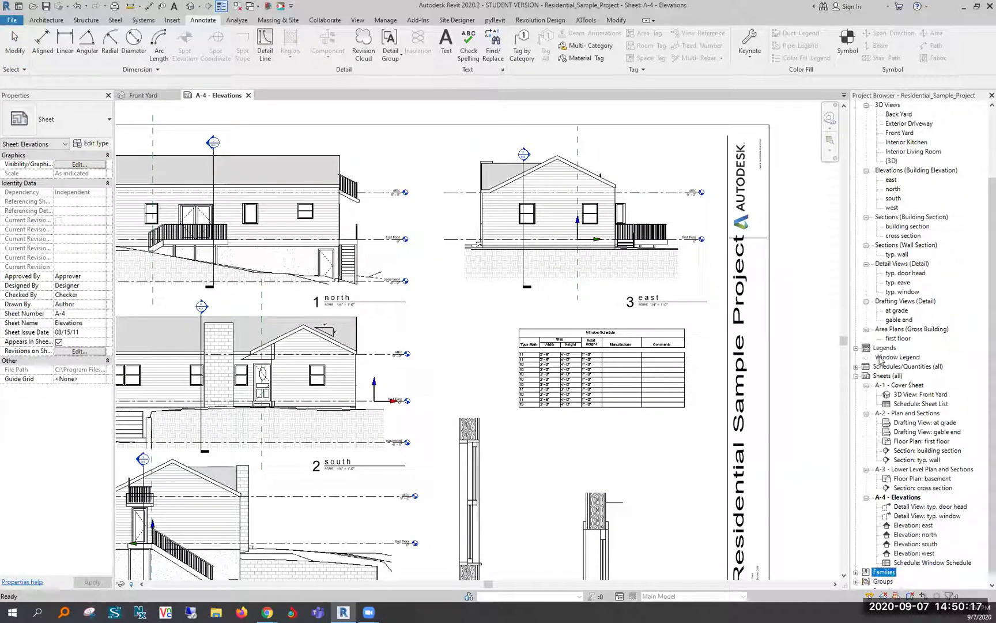
click(893, 360)
drag(893, 360, 589, 451)
middle_drag(589, 451, 587, 439)
scroll(546, 355, down, 2)
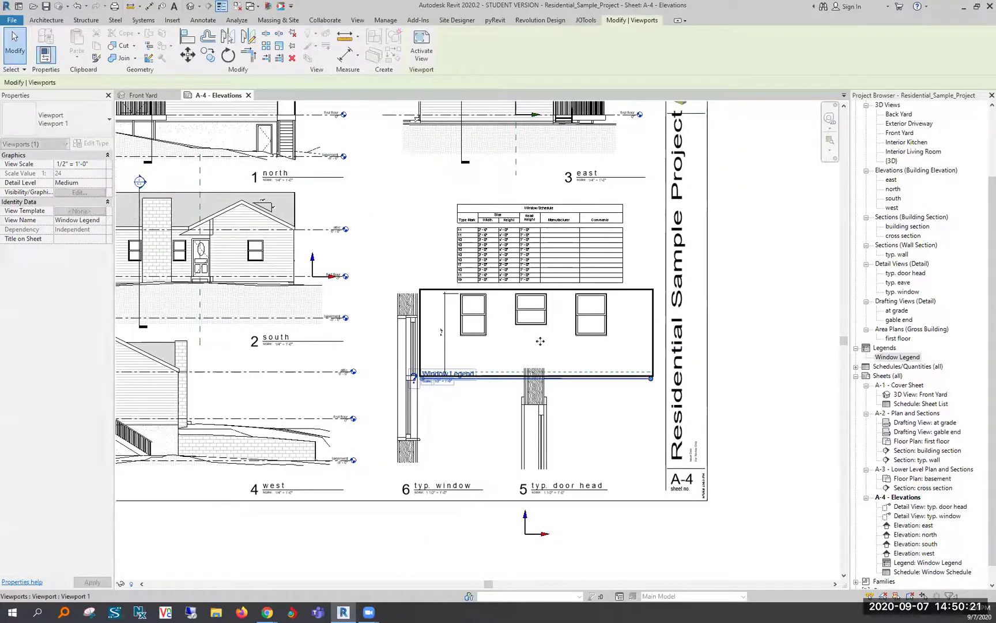
scroll(436, 345, up, 4)
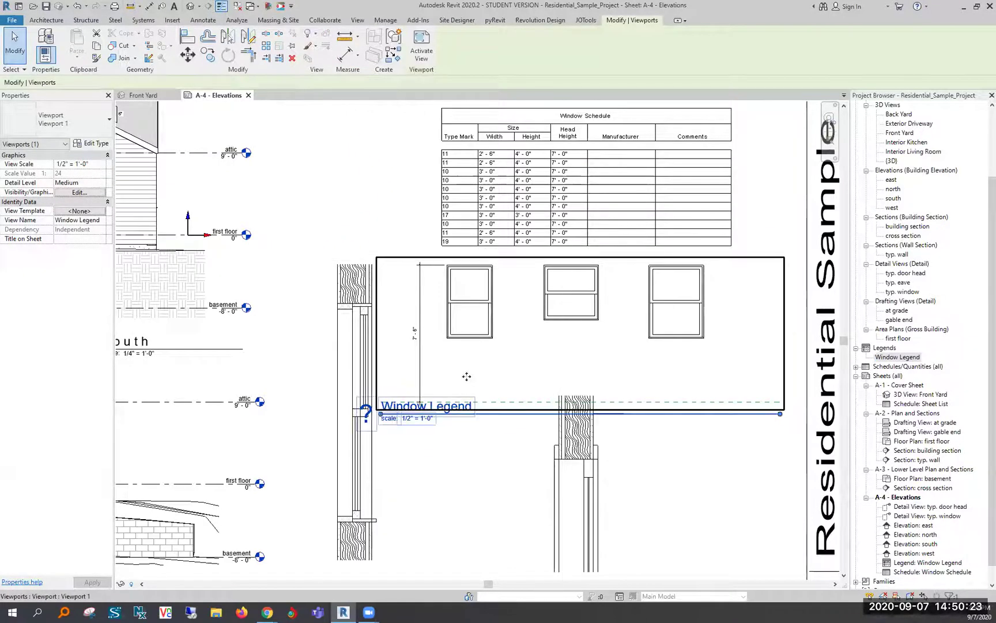
key(Escape)
scroll(507, 369, down, 1)
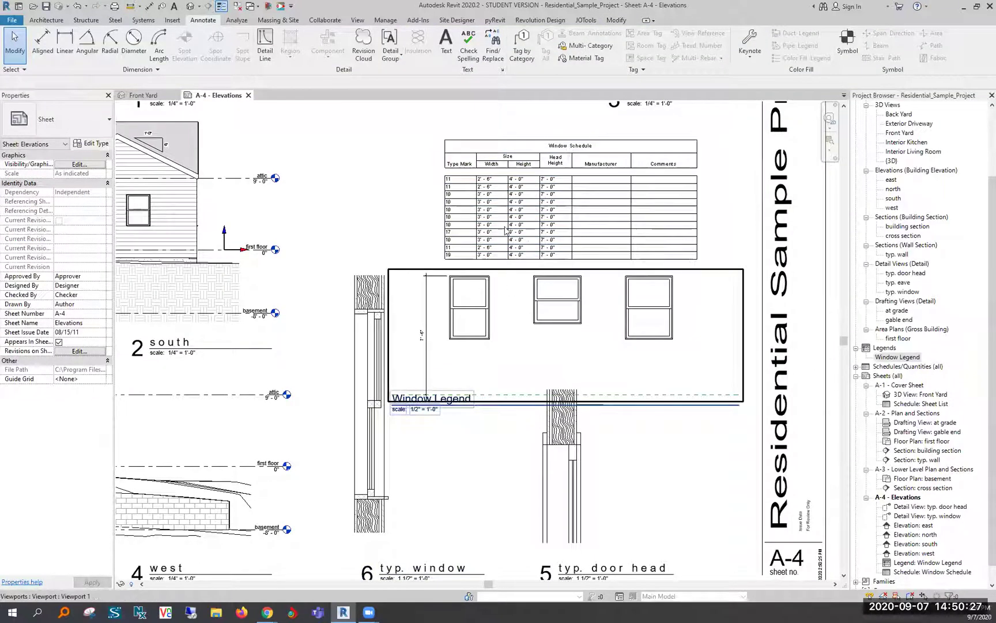
scroll(498, 179, up, 2)
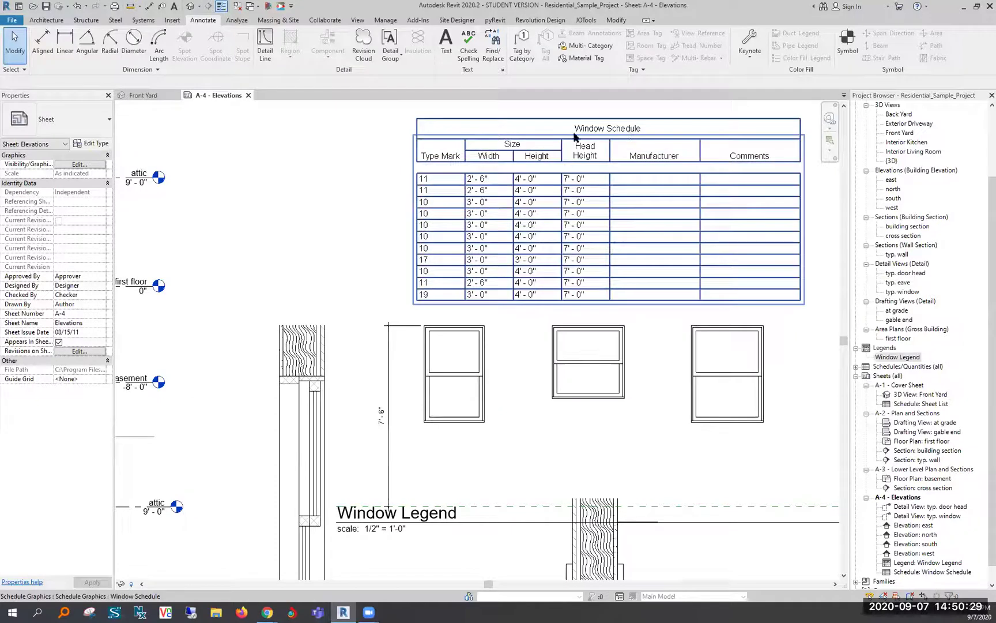
scroll(455, 403, down, 3)
middle_drag(470, 413, 473, 328)
scroll(445, 304, up, 3)
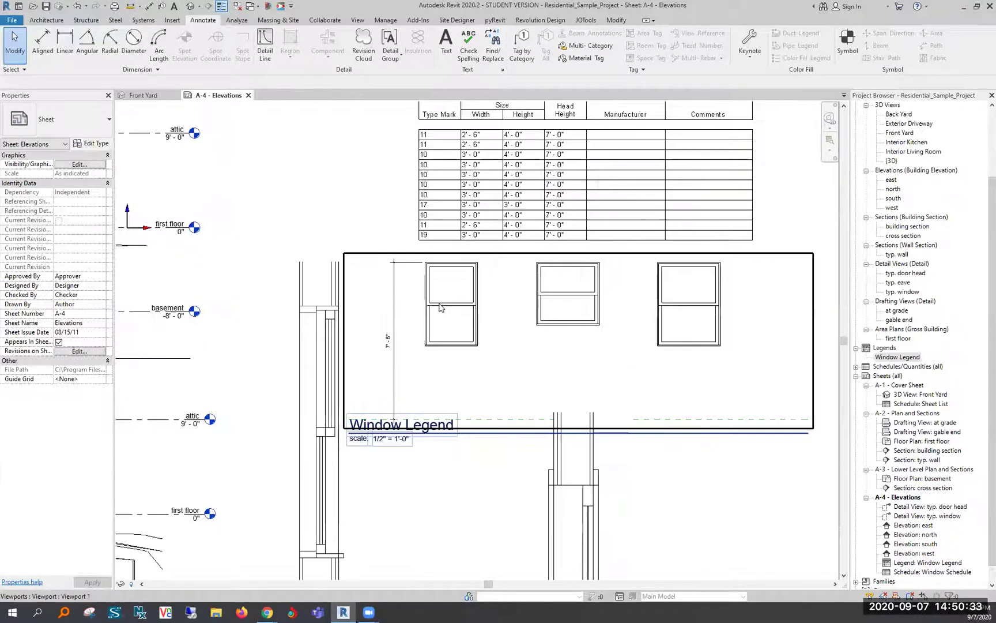
double_click(425, 279)
click(422, 285)
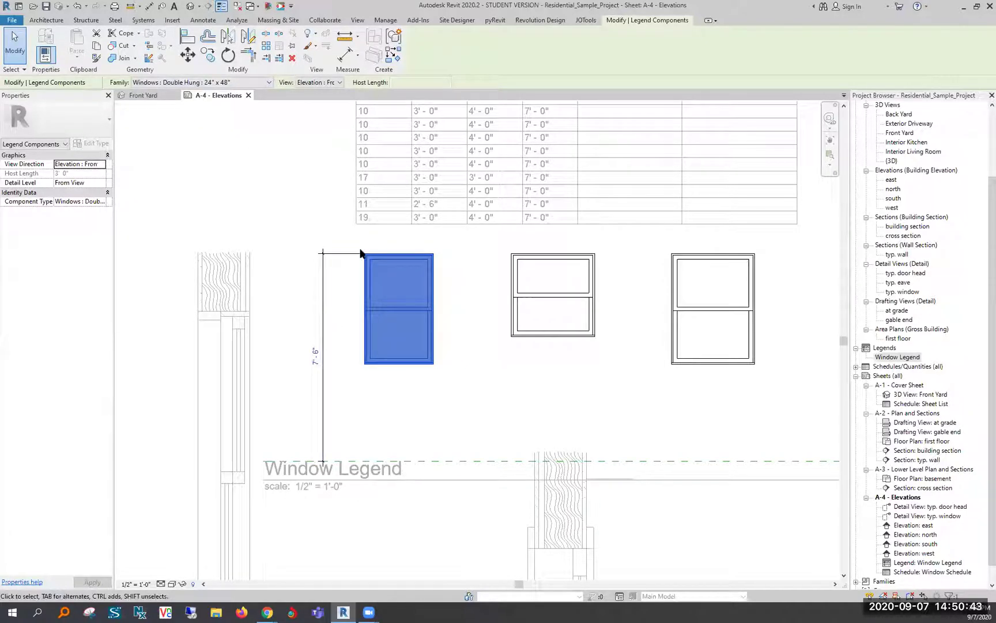
scroll(382, 293, down, 2)
middle_drag(386, 304, 346, 368)
scroll(354, 394, up, 3)
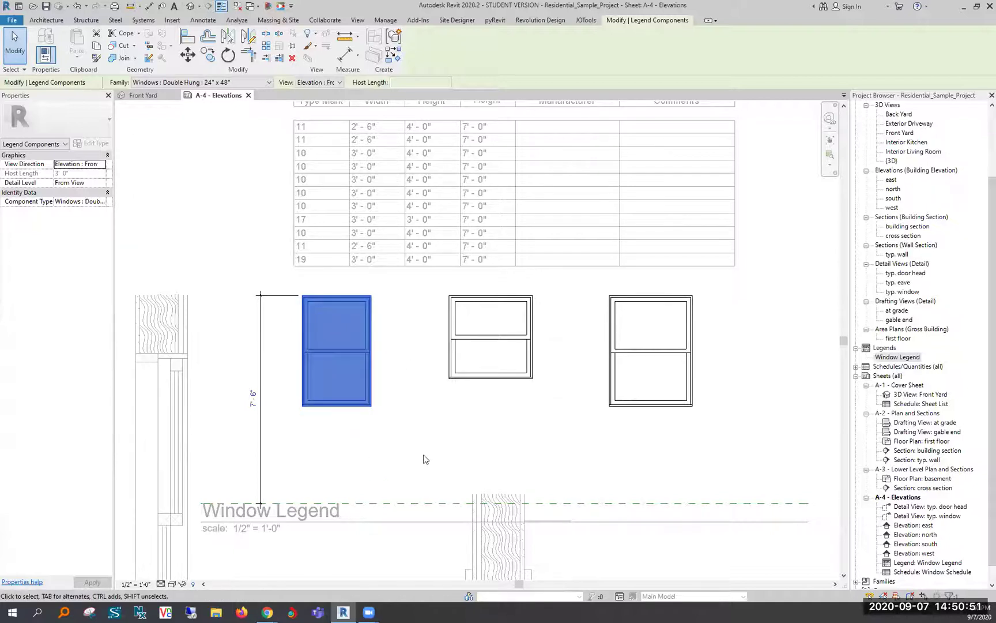
click(371, 460)
scroll(372, 279, down, 2)
double_click(562, 399)
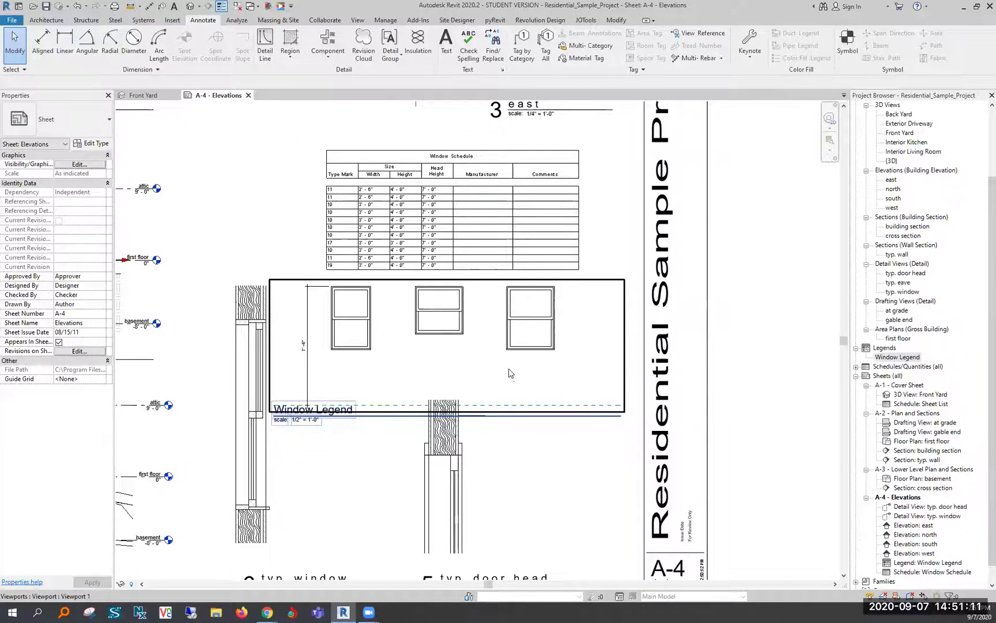
scroll(421, 249, down, 2)
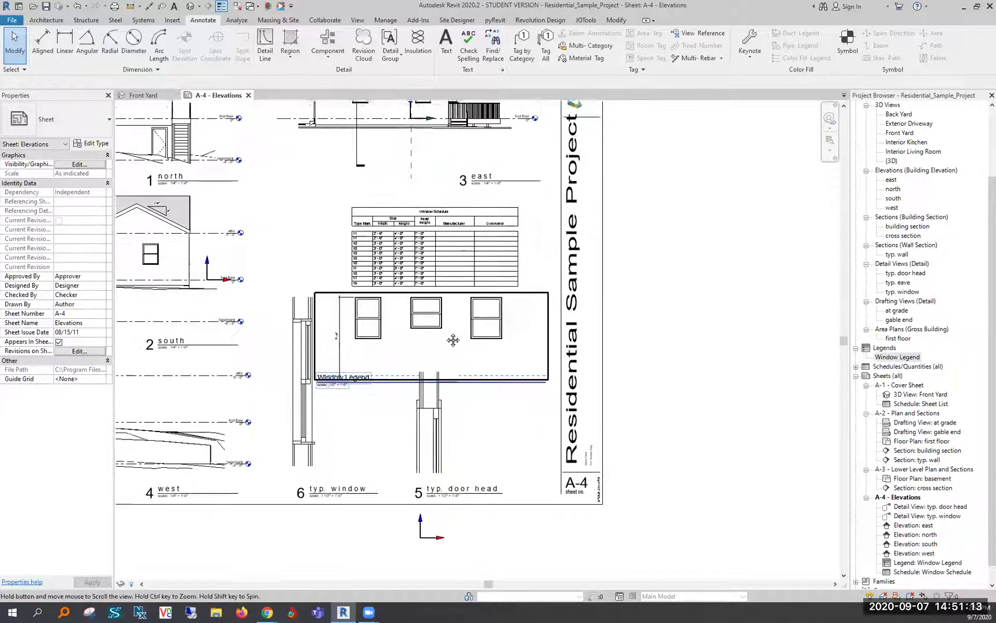
scroll(447, 331, up, 2)
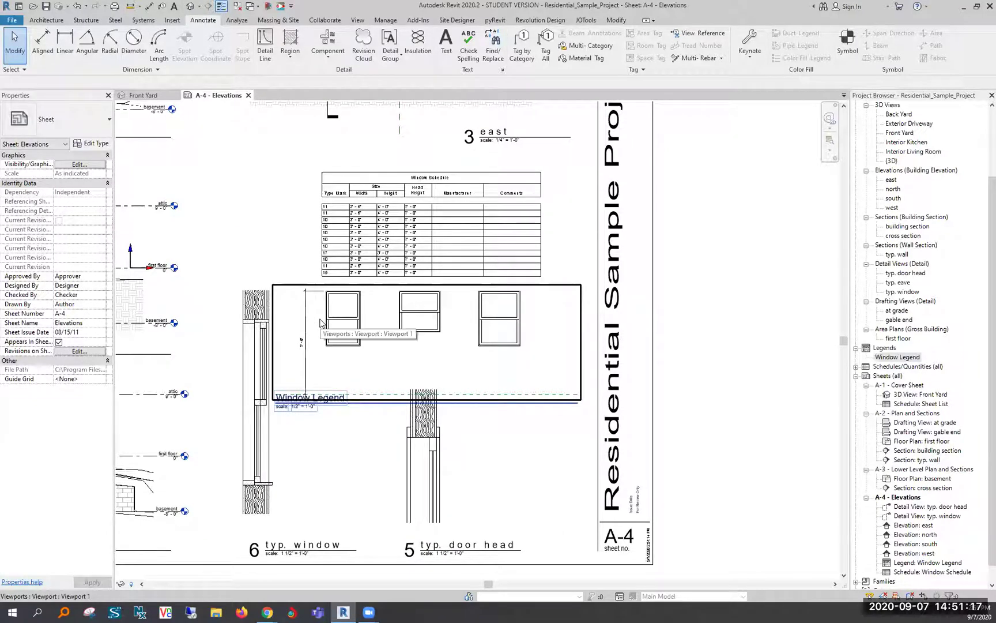
scroll(320, 322, up, 3)
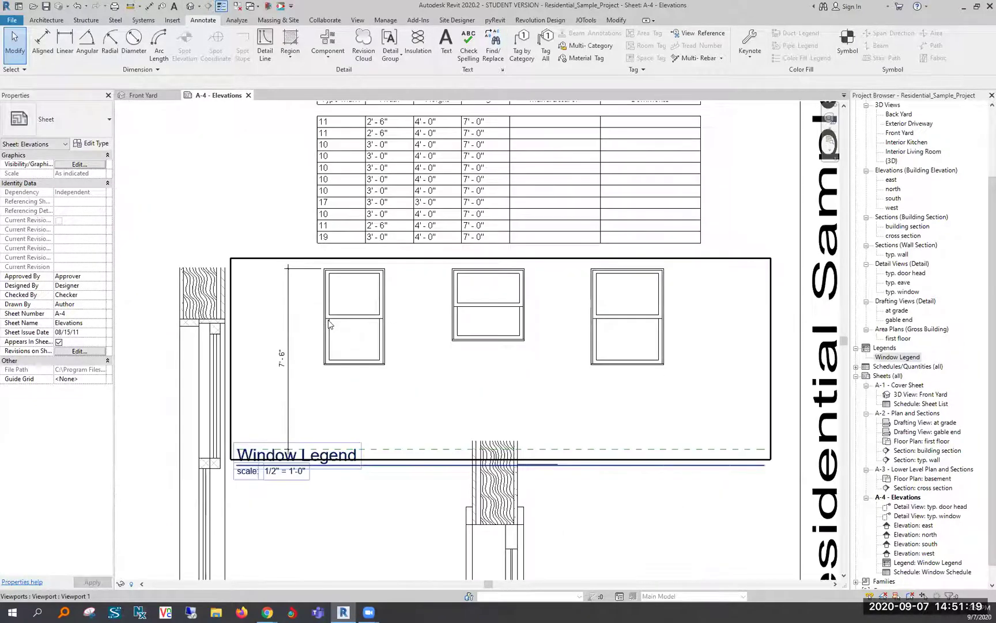
scroll(334, 321, down, 5)
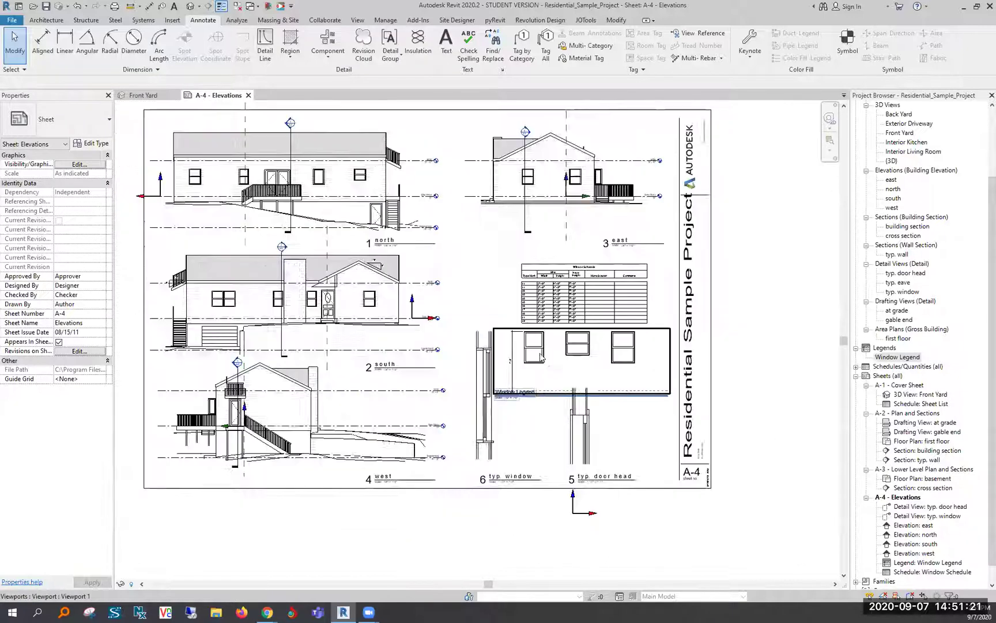
middle_drag(610, 393, 669, 405)
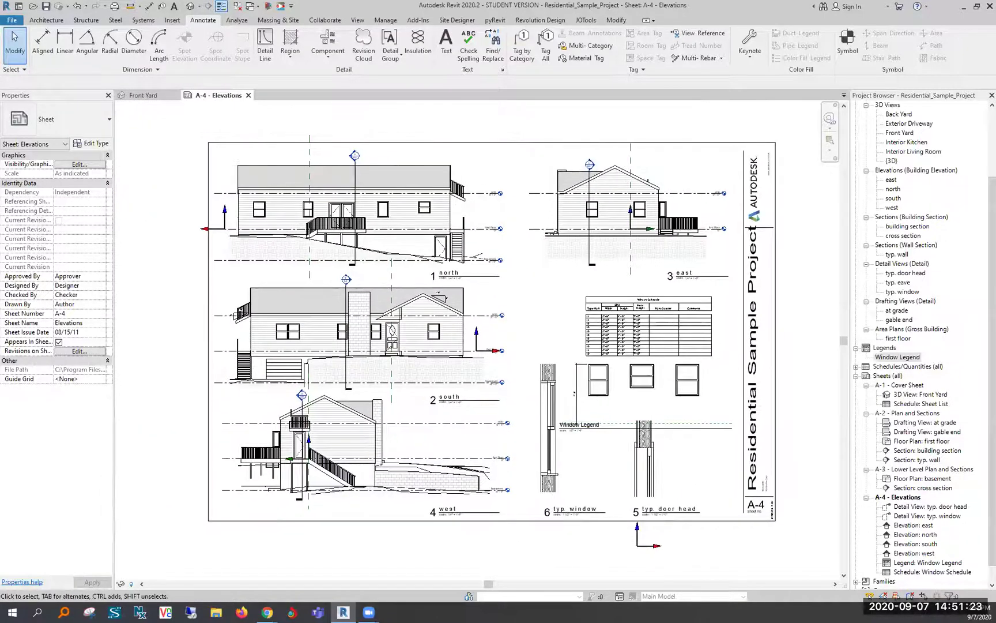